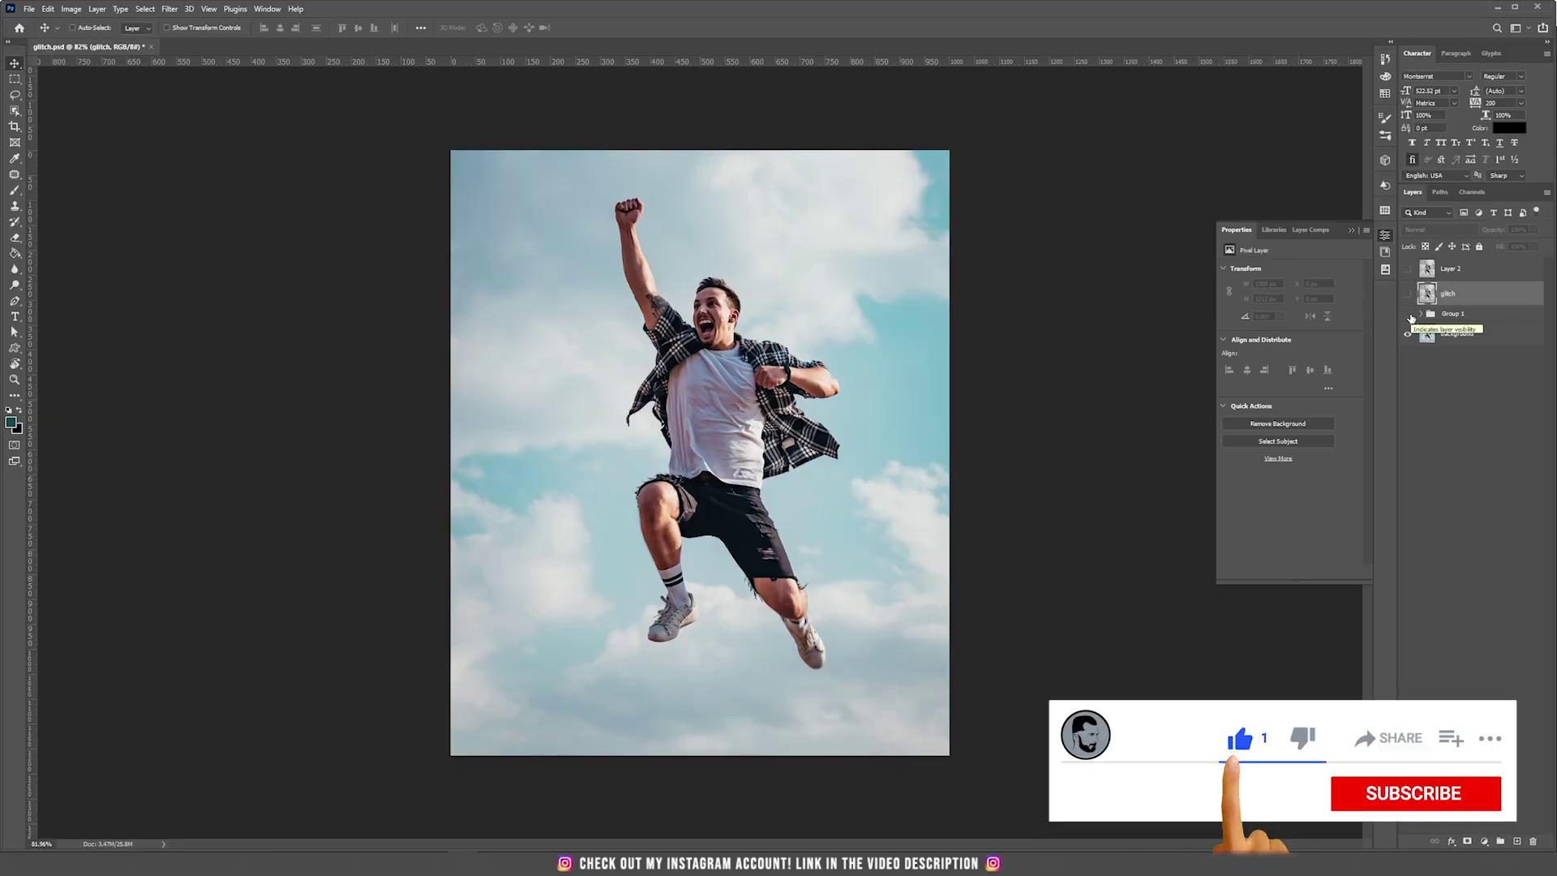
- Show the glitch layer and Layer 2 to preview the finished glitch effect
left_click(1408, 295)
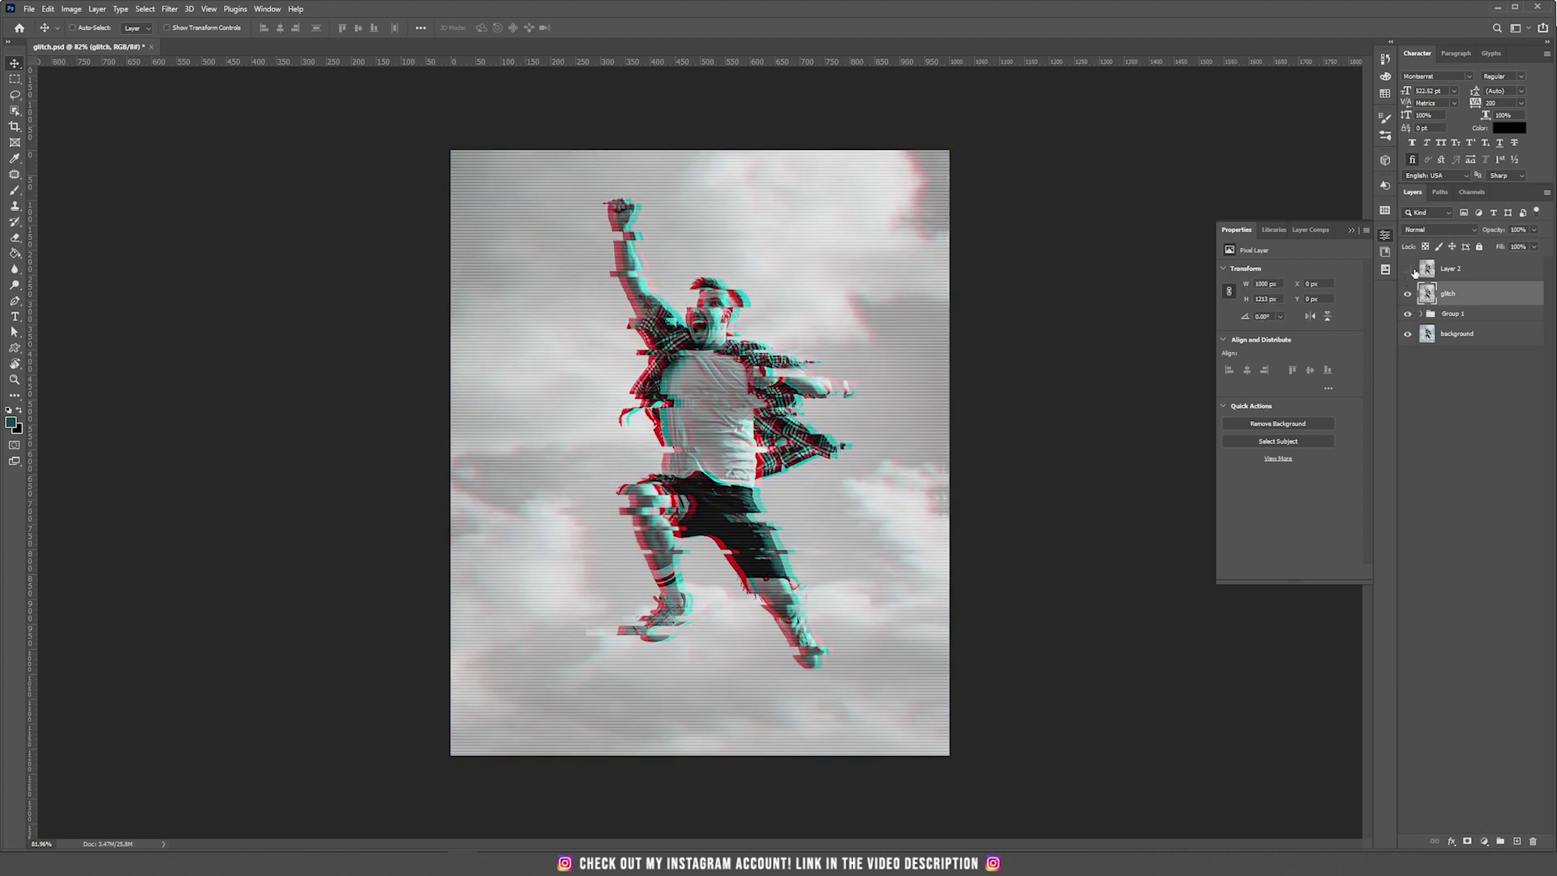
left_click(1409, 270)
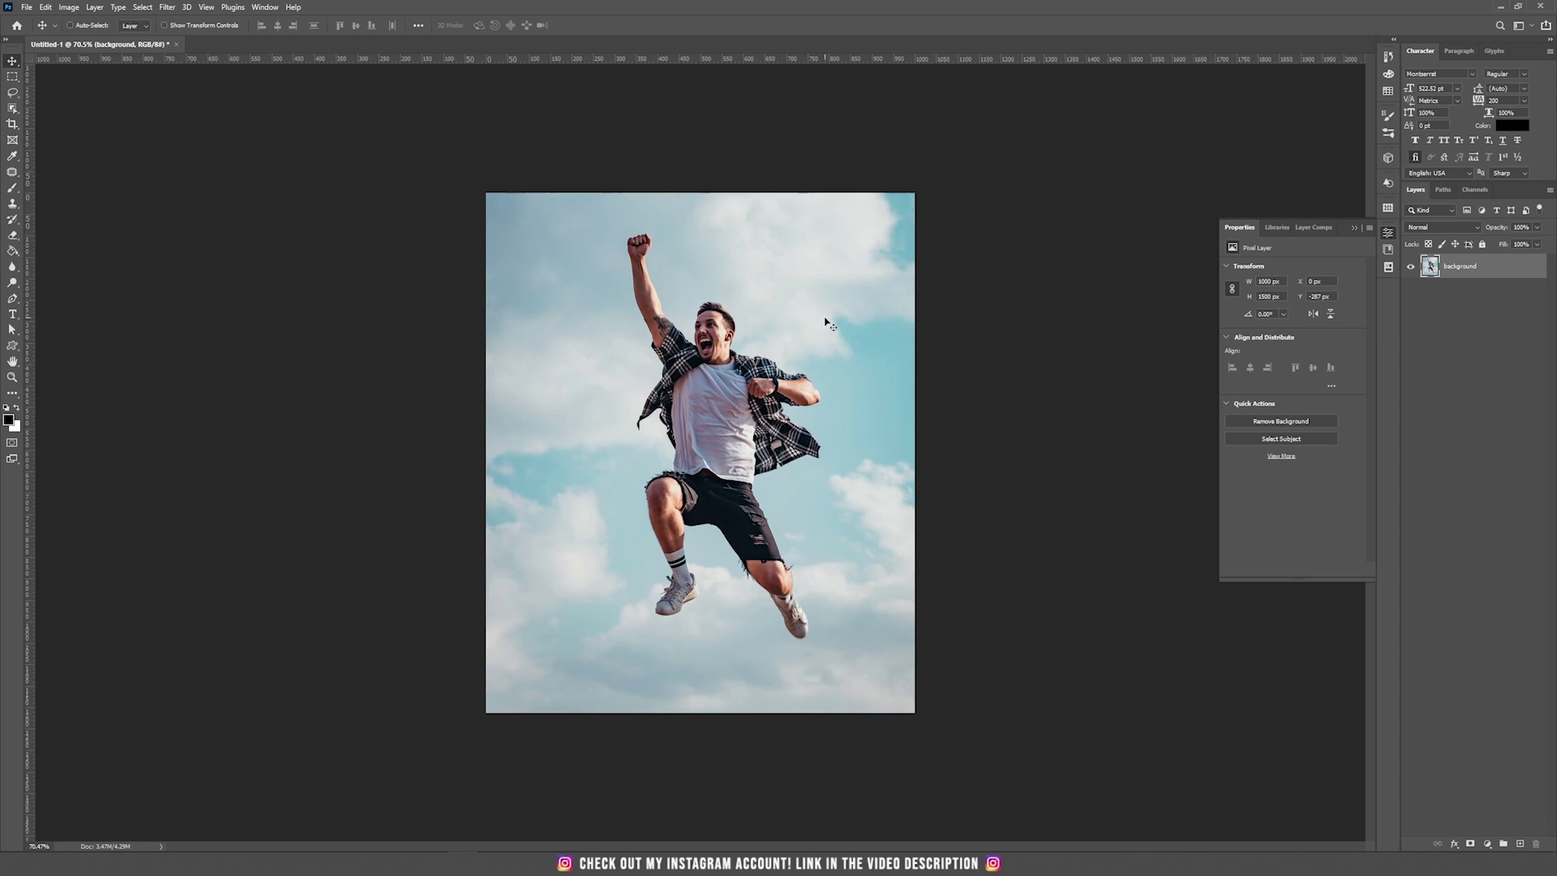
- Duplicate the background layer and desaturate the copy
left_click_drag(1511, 270, 1520, 846)
left_click(86, 10)
mouse_move(69, 8)
mouse_move(97, 39)
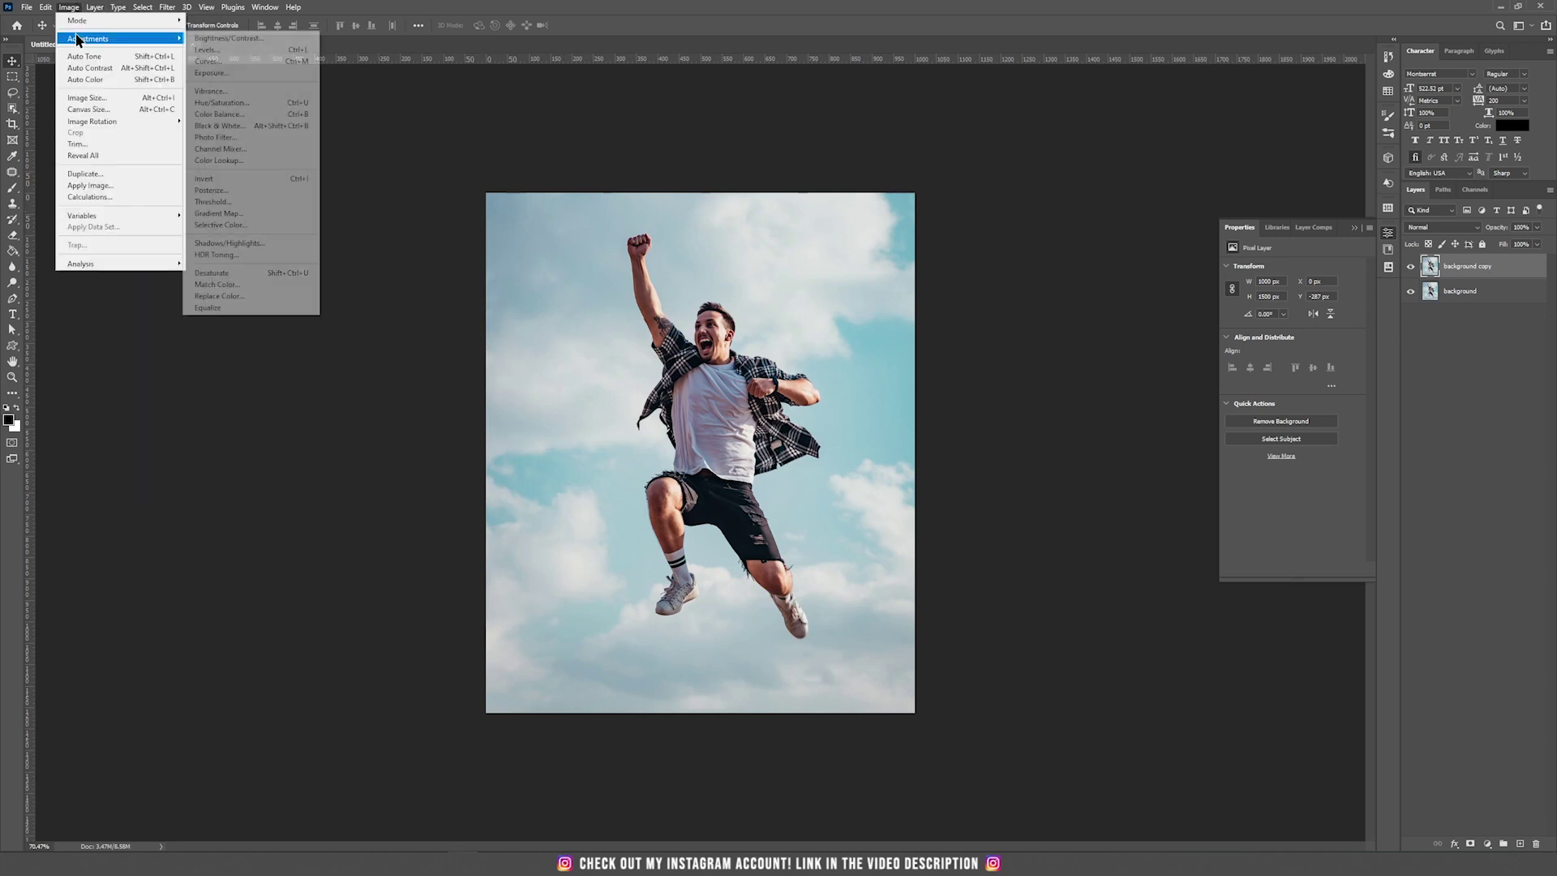
left_click(263, 280)
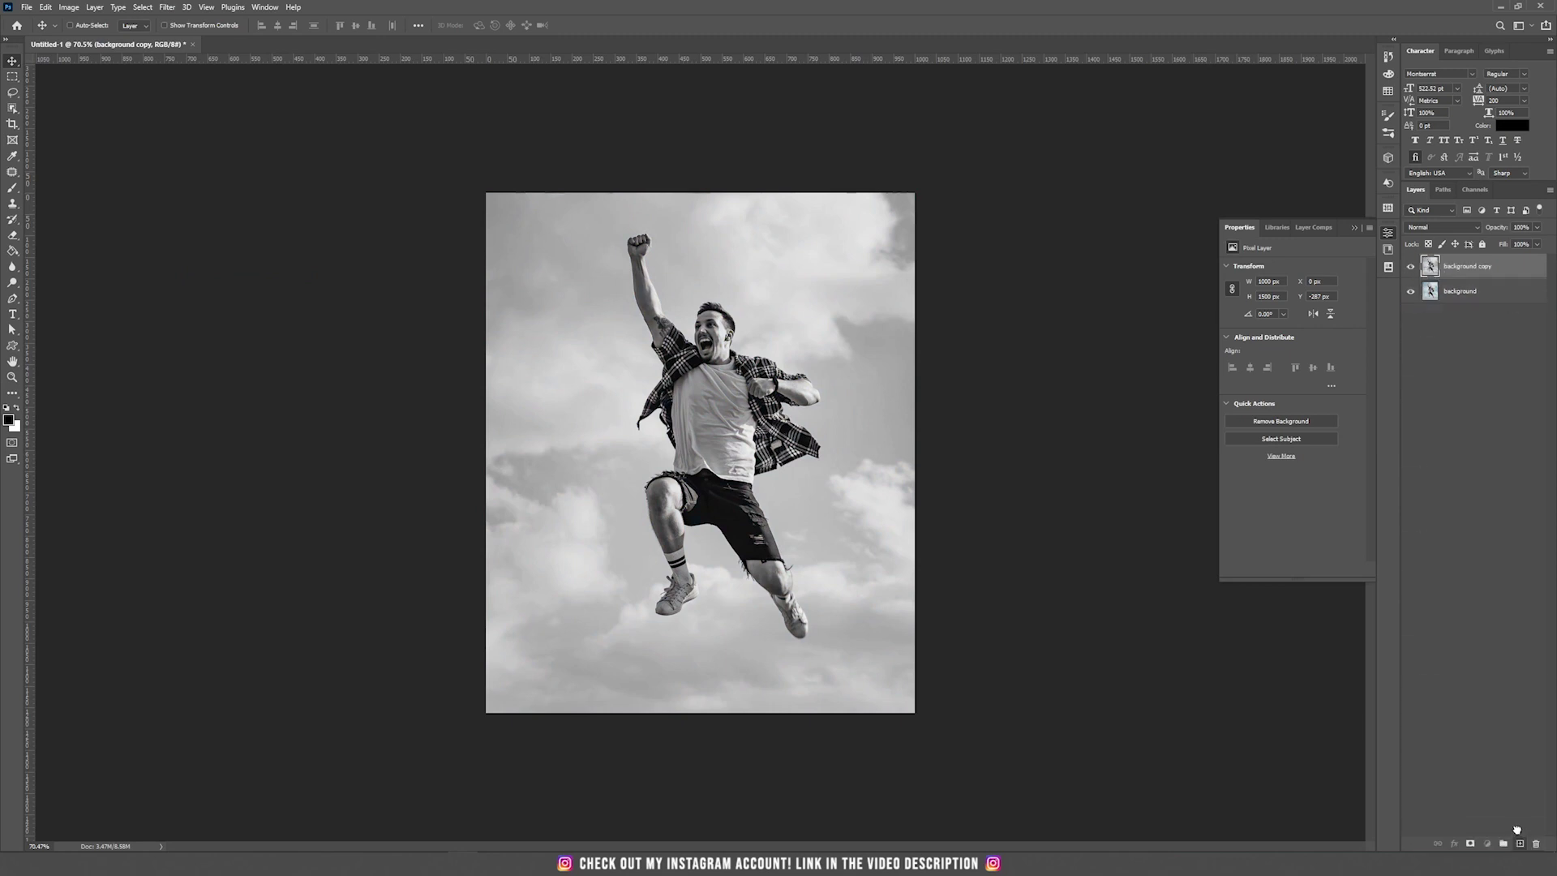
- Duplicate the desaturated layer, exclude the red channel in its blending options, and shift it about 15 px left
key("ctrl+j")
double_click(1527, 269)
left_click_drag(1149, 422, 951, 381)
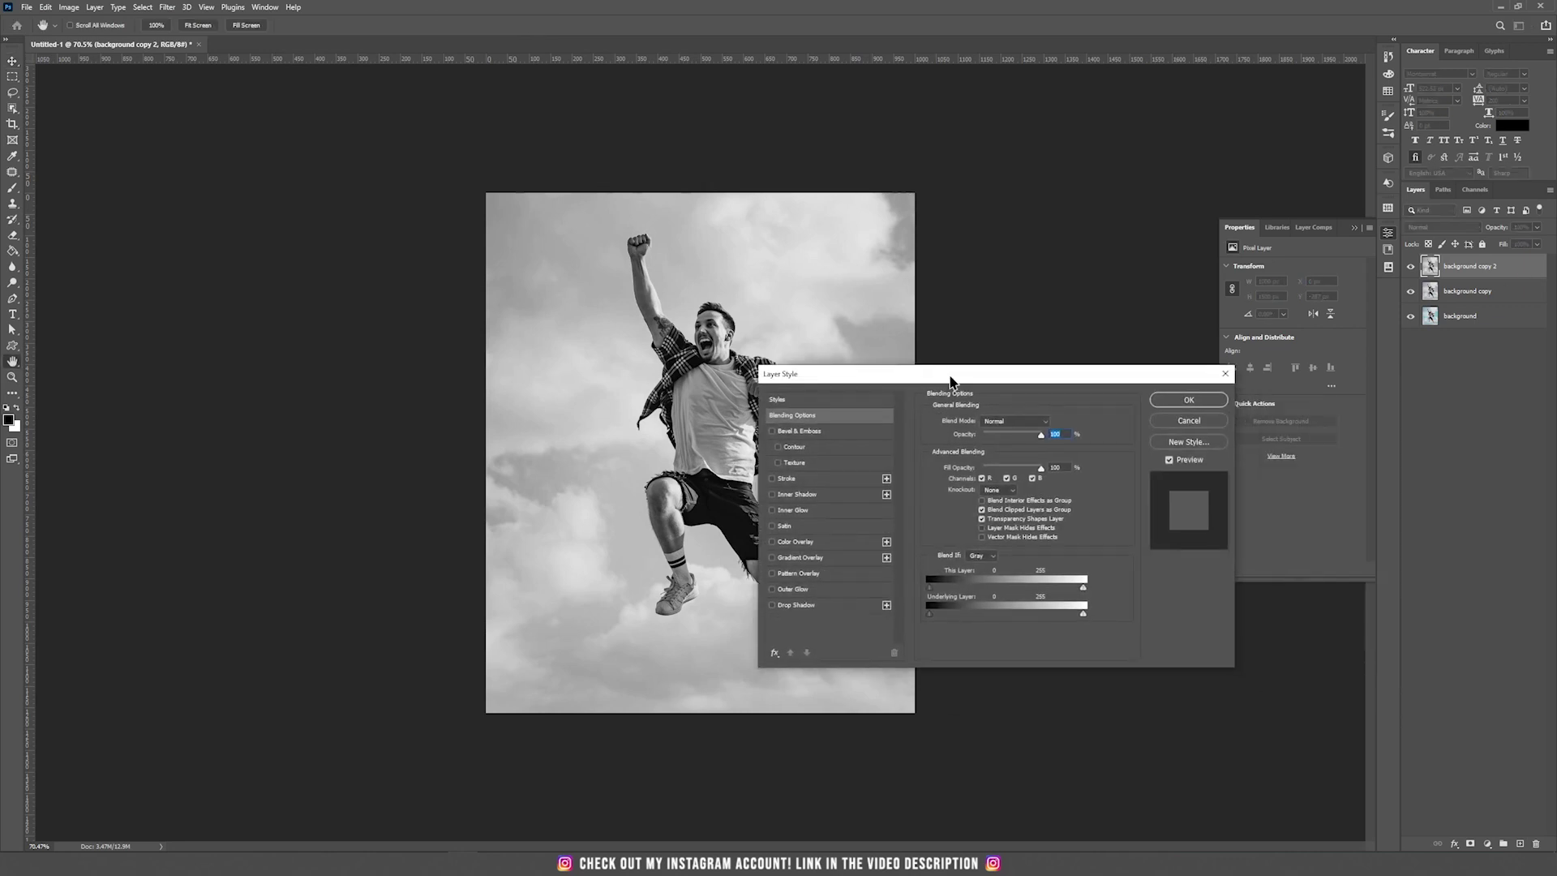
left_click(983, 479)
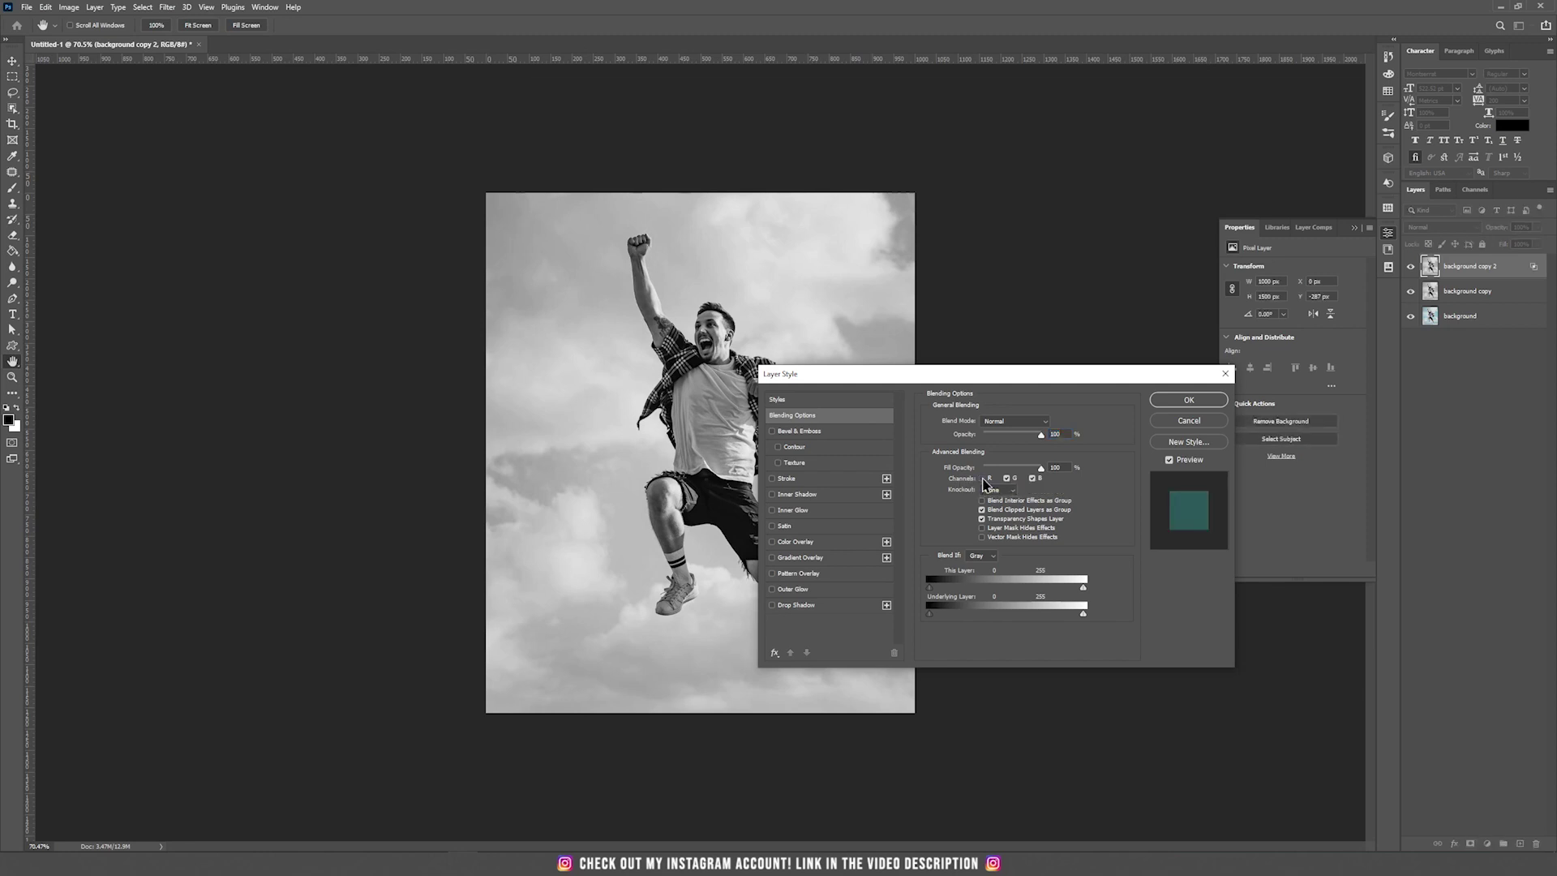
left_click(1207, 404)
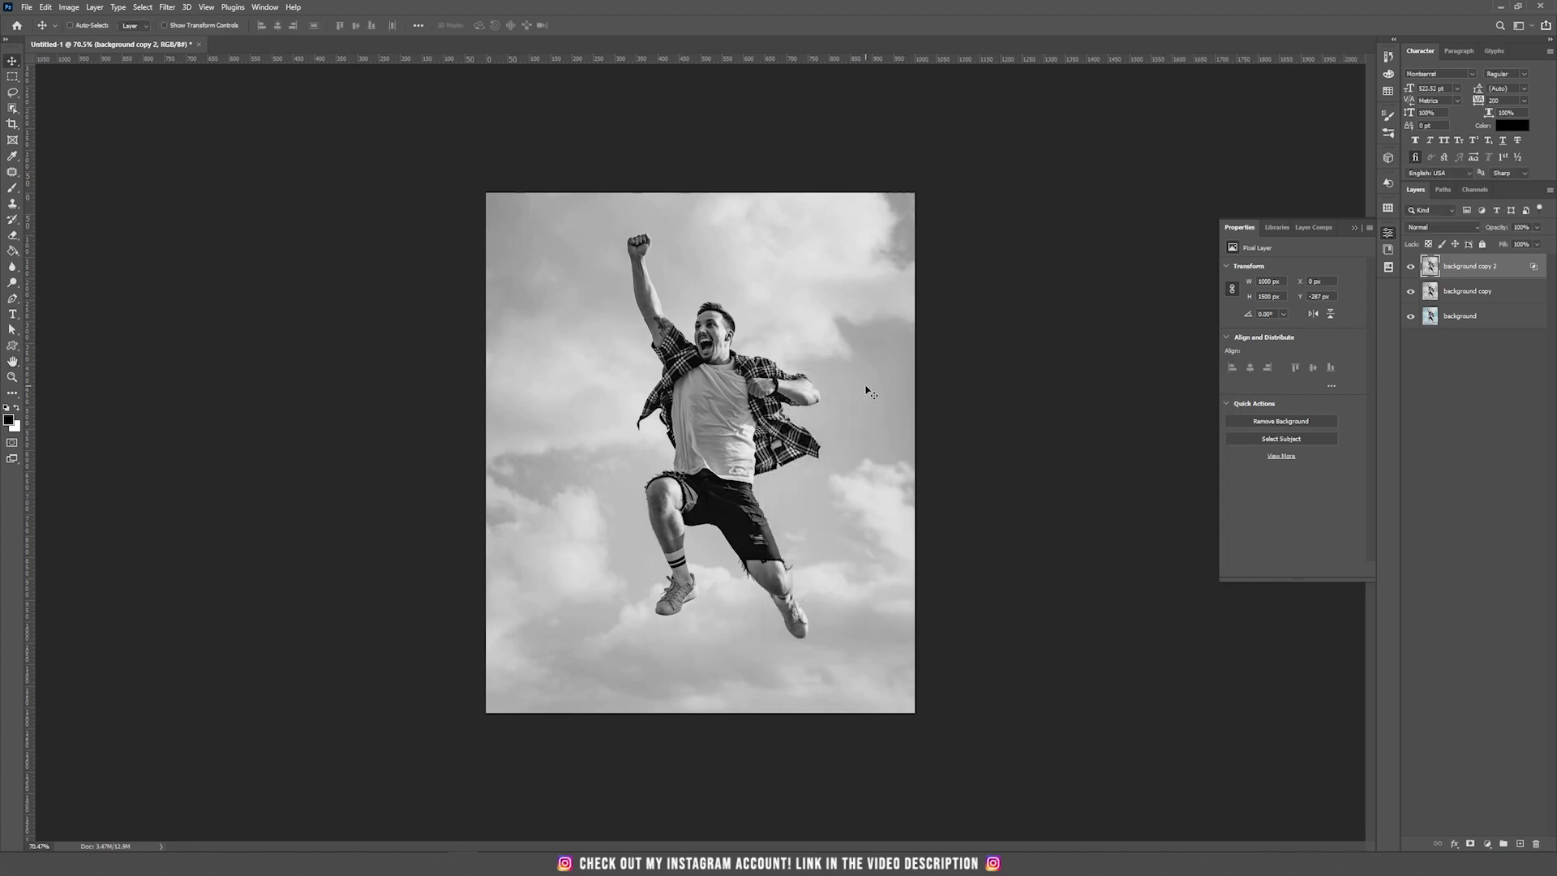
left_click_drag(866, 387, 859, 389)
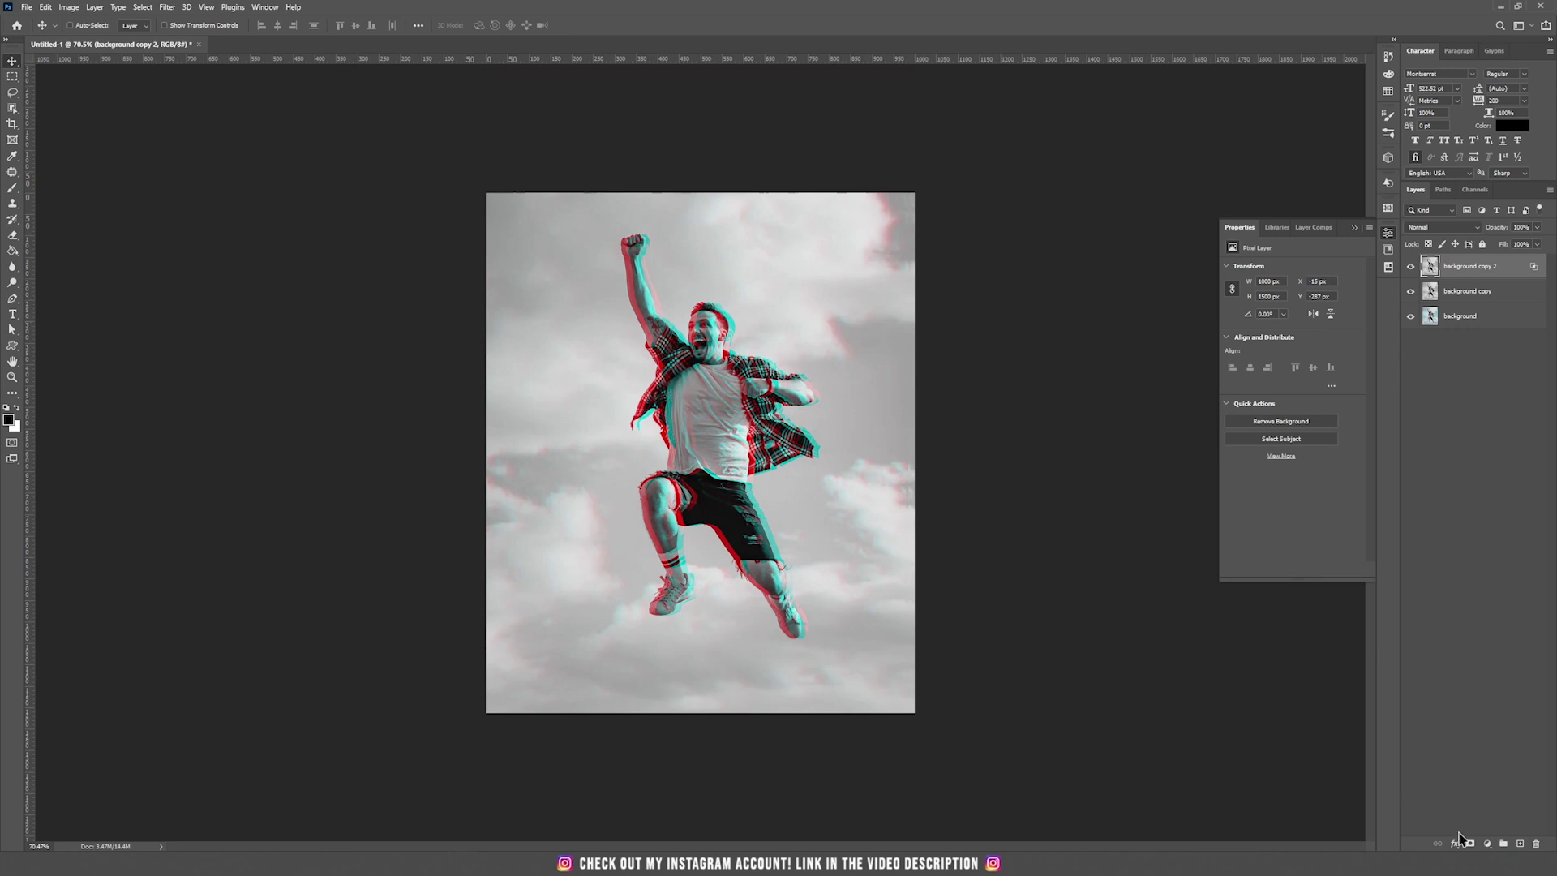
- Add a new layer above the image copies and fill it with white using the Paint Bucket
left_click(1521, 844)
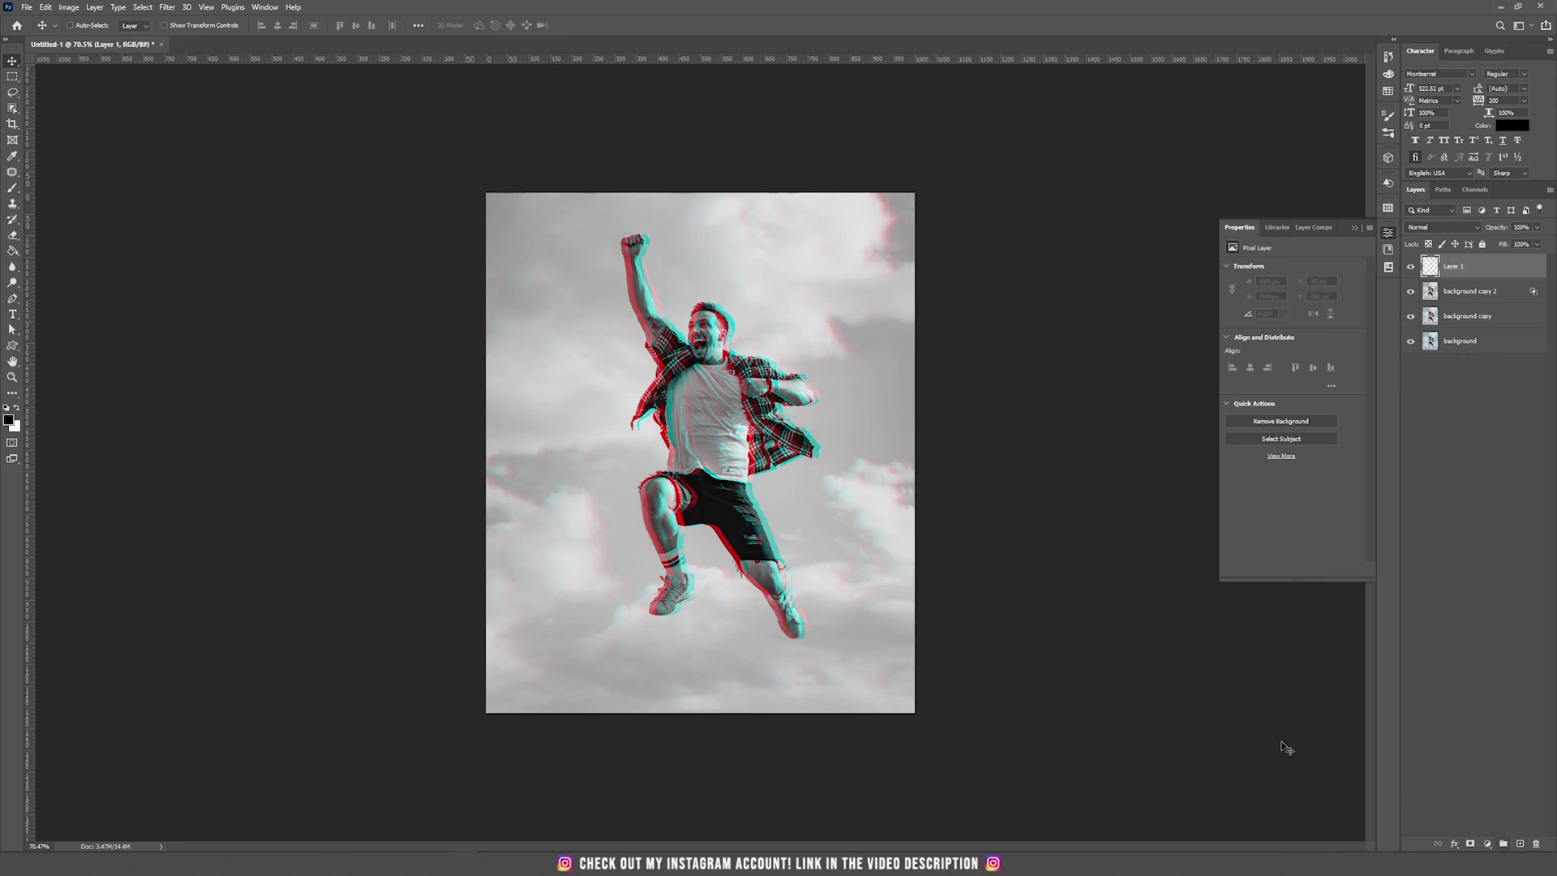
left_click(18, 410)
key("g")
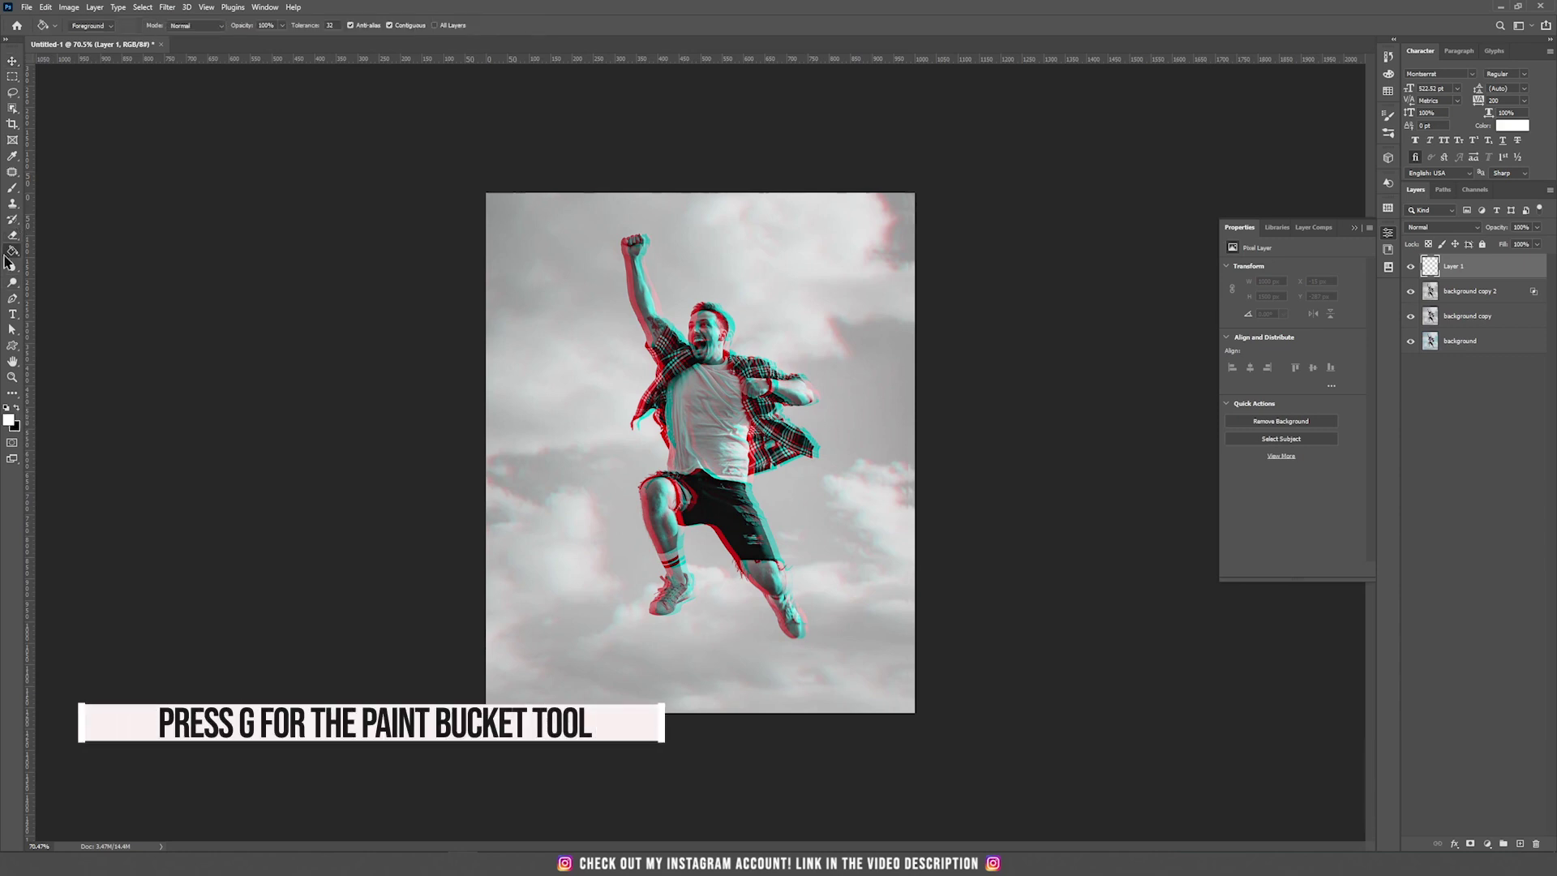
left_click(678, 322)
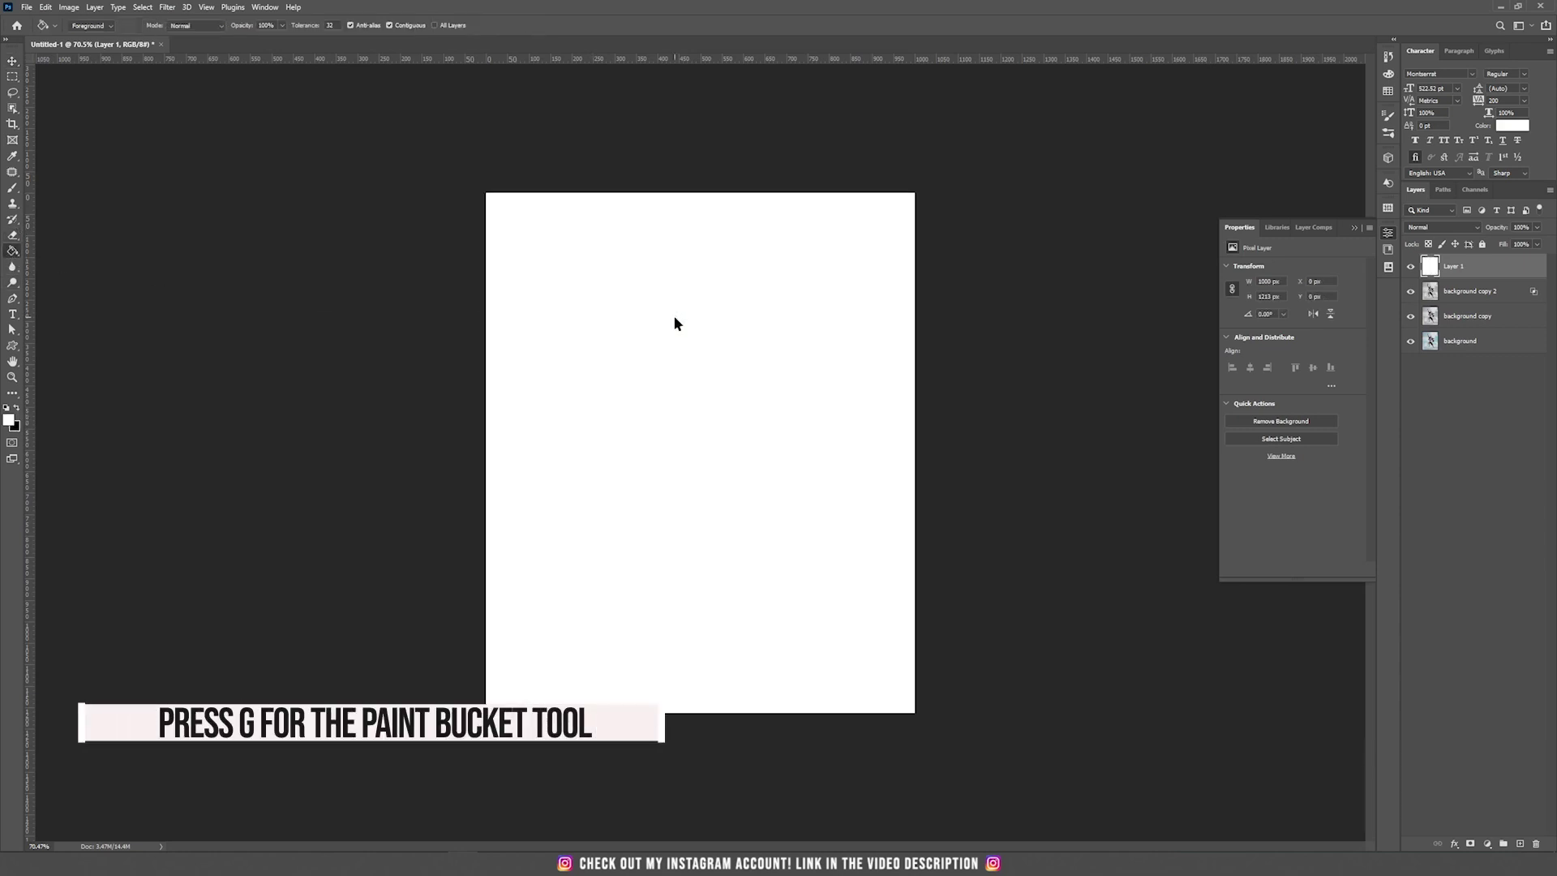
key("v")
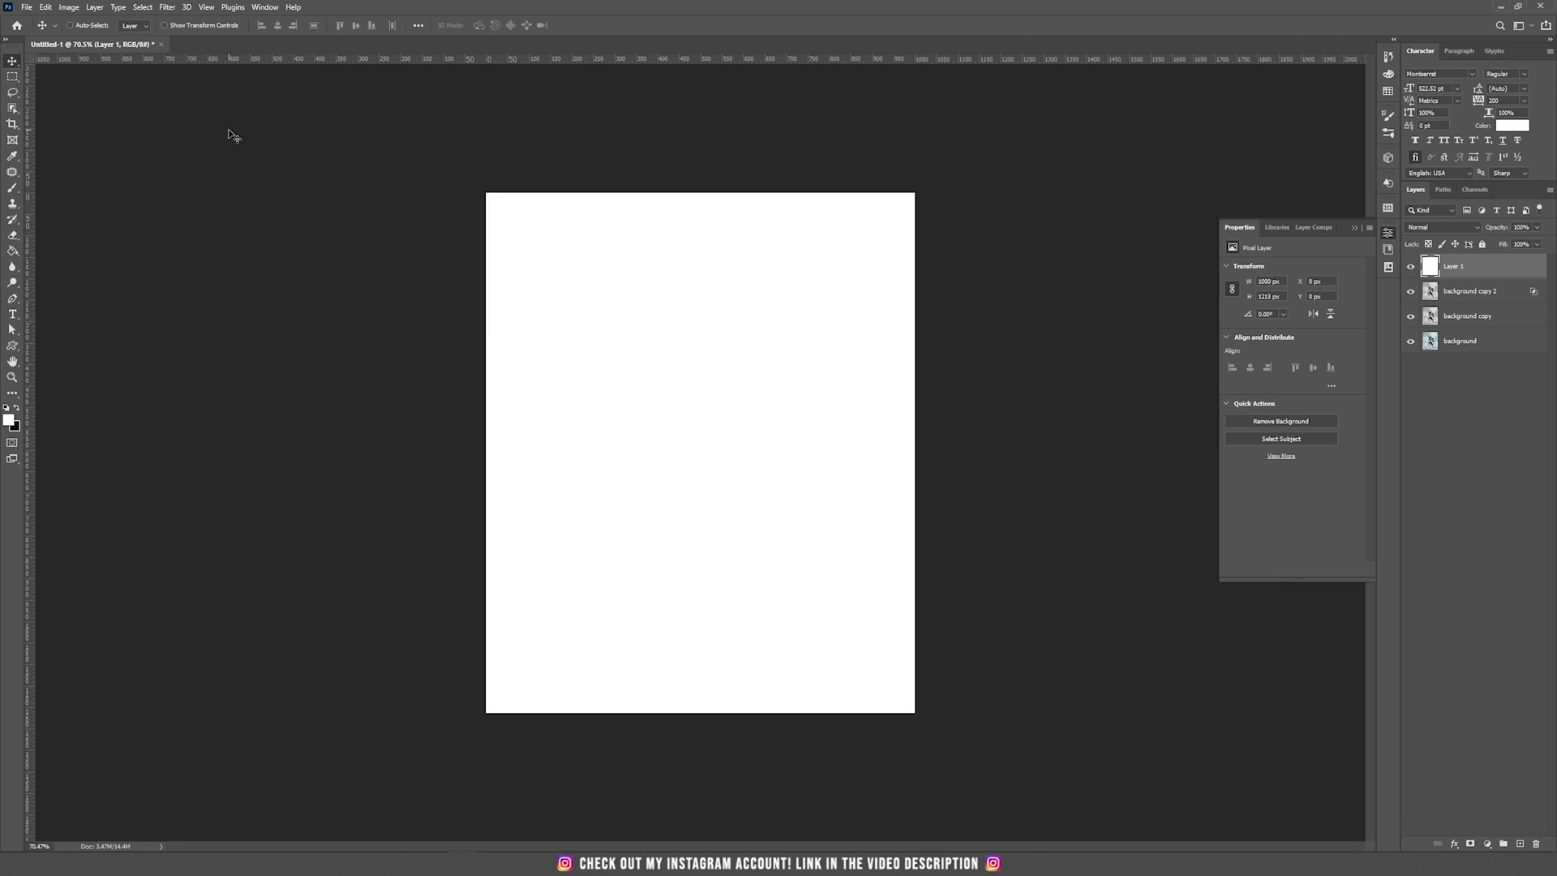
- Open the Filter Gallery for the white layer and choose the Halftone Pattern sketch filter
left_click(167, 8)
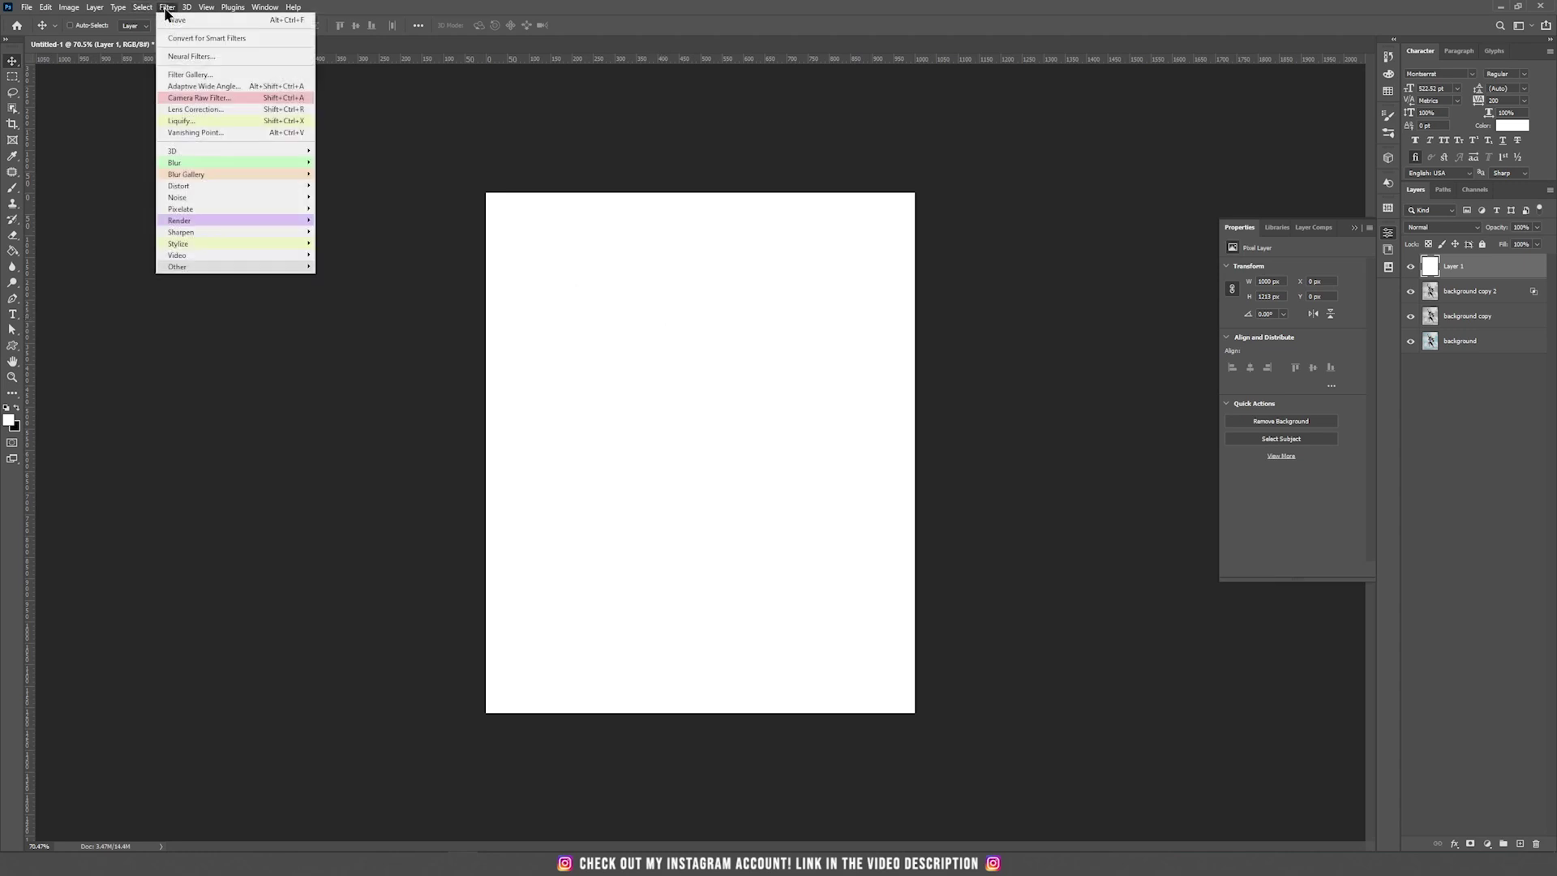
left_click(215, 78)
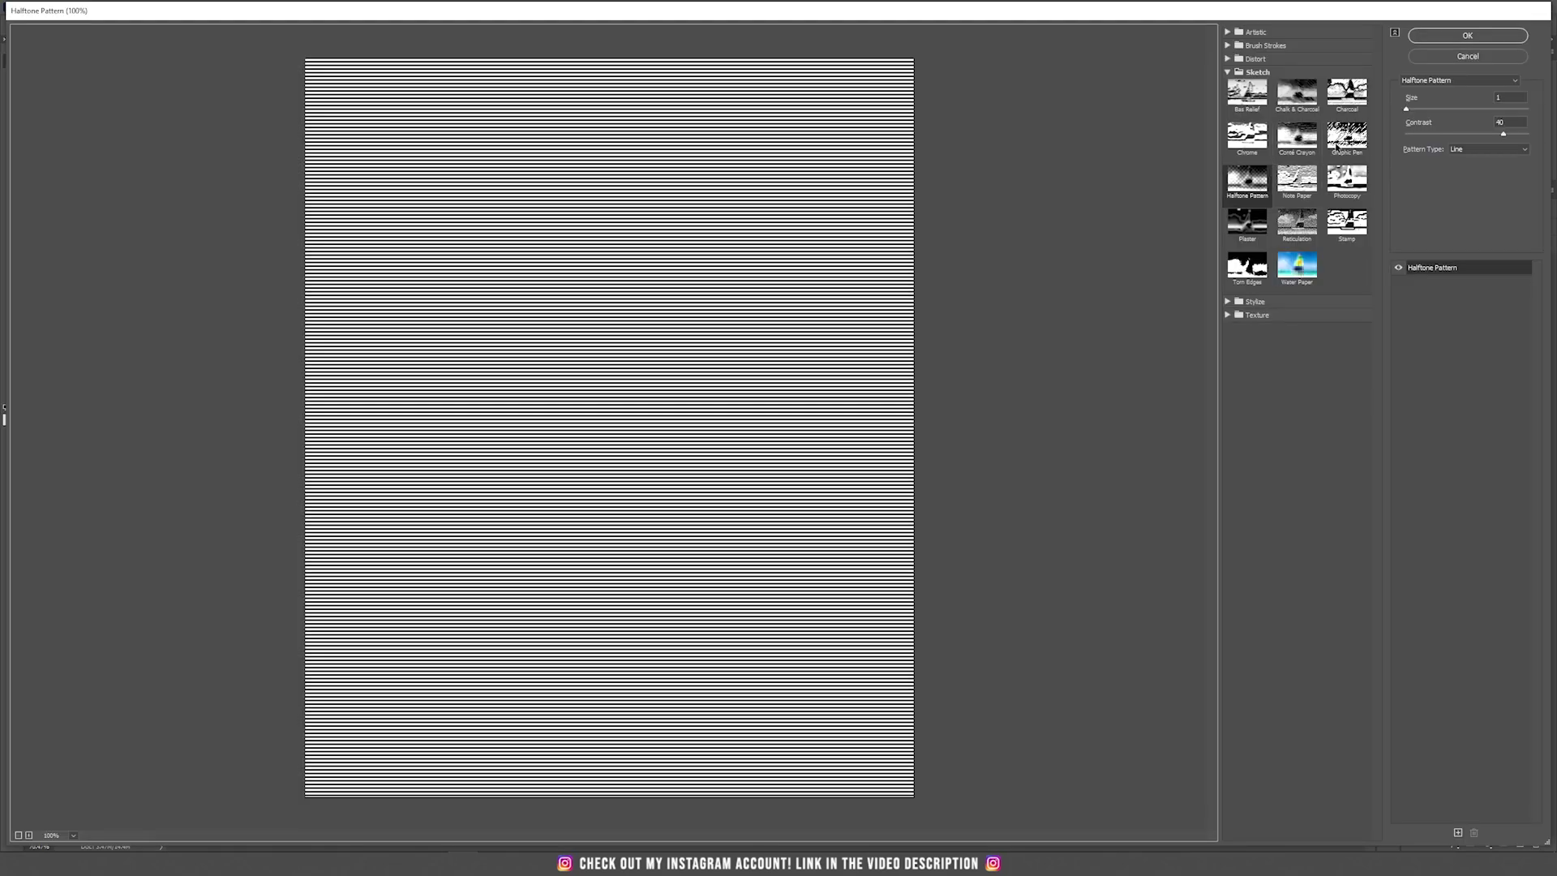
left_click(1249, 183)
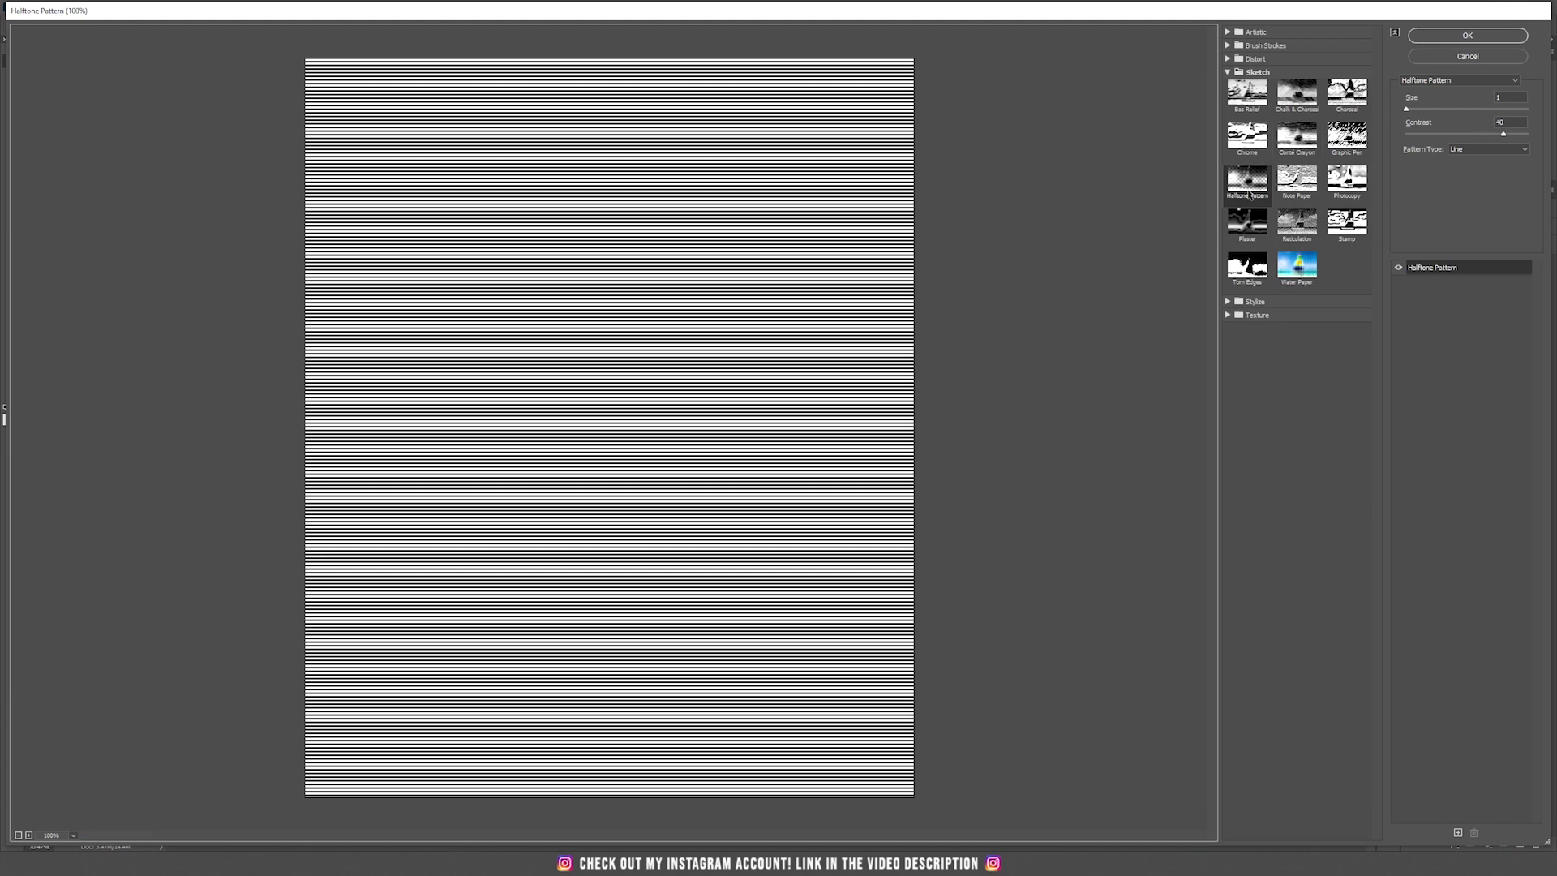
- Try the Circle and Dot halftone pattern types and return to Line
left_click(1469, 149)
left_click(1472, 159)
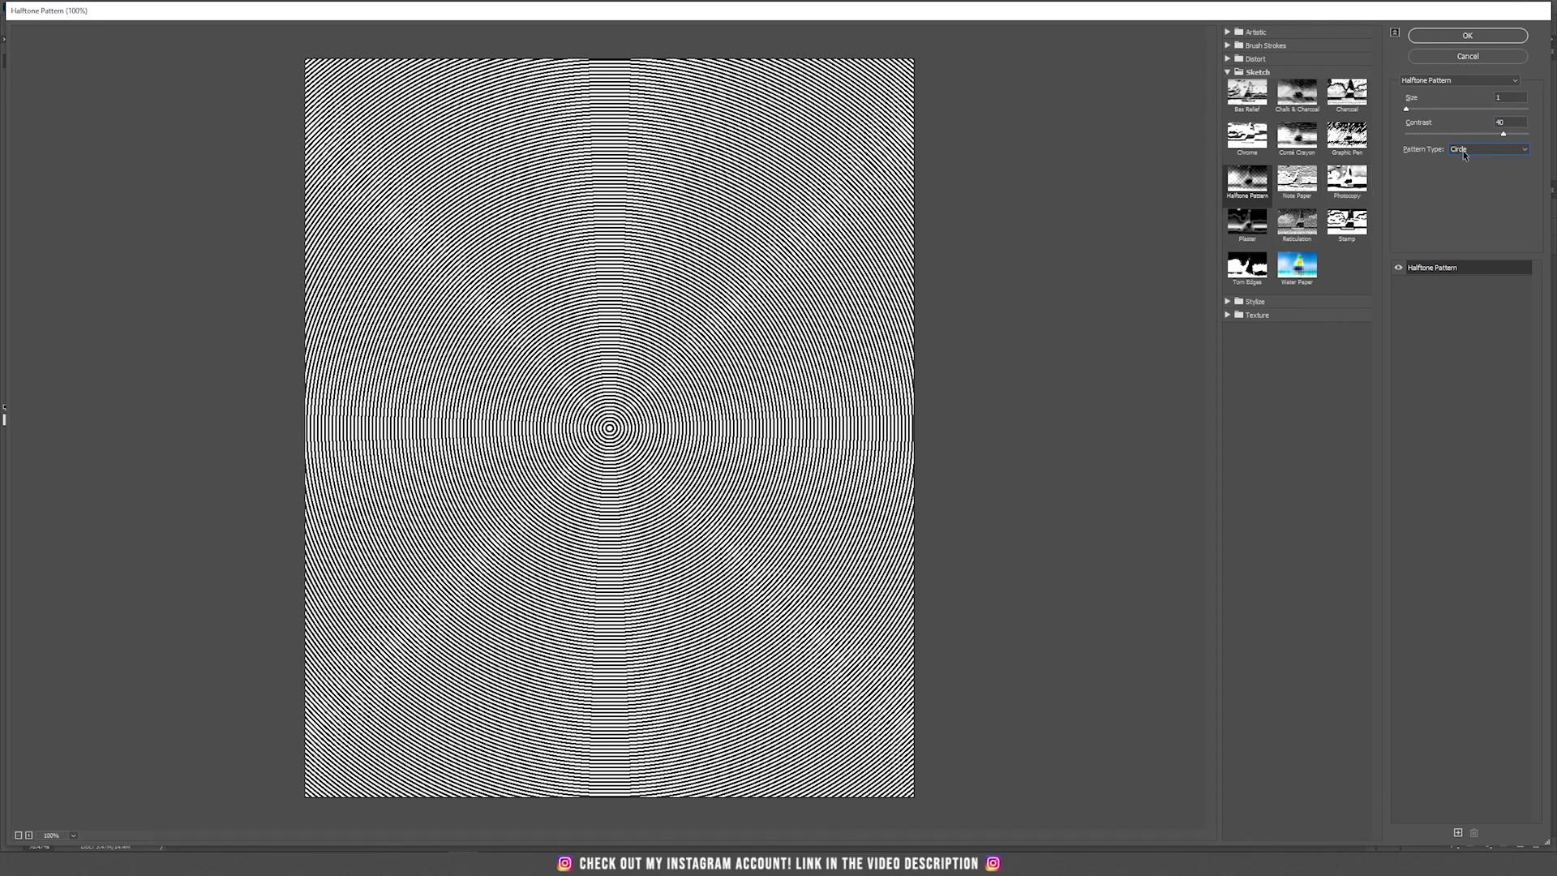
left_click(1464, 150)
left_click(1468, 168)
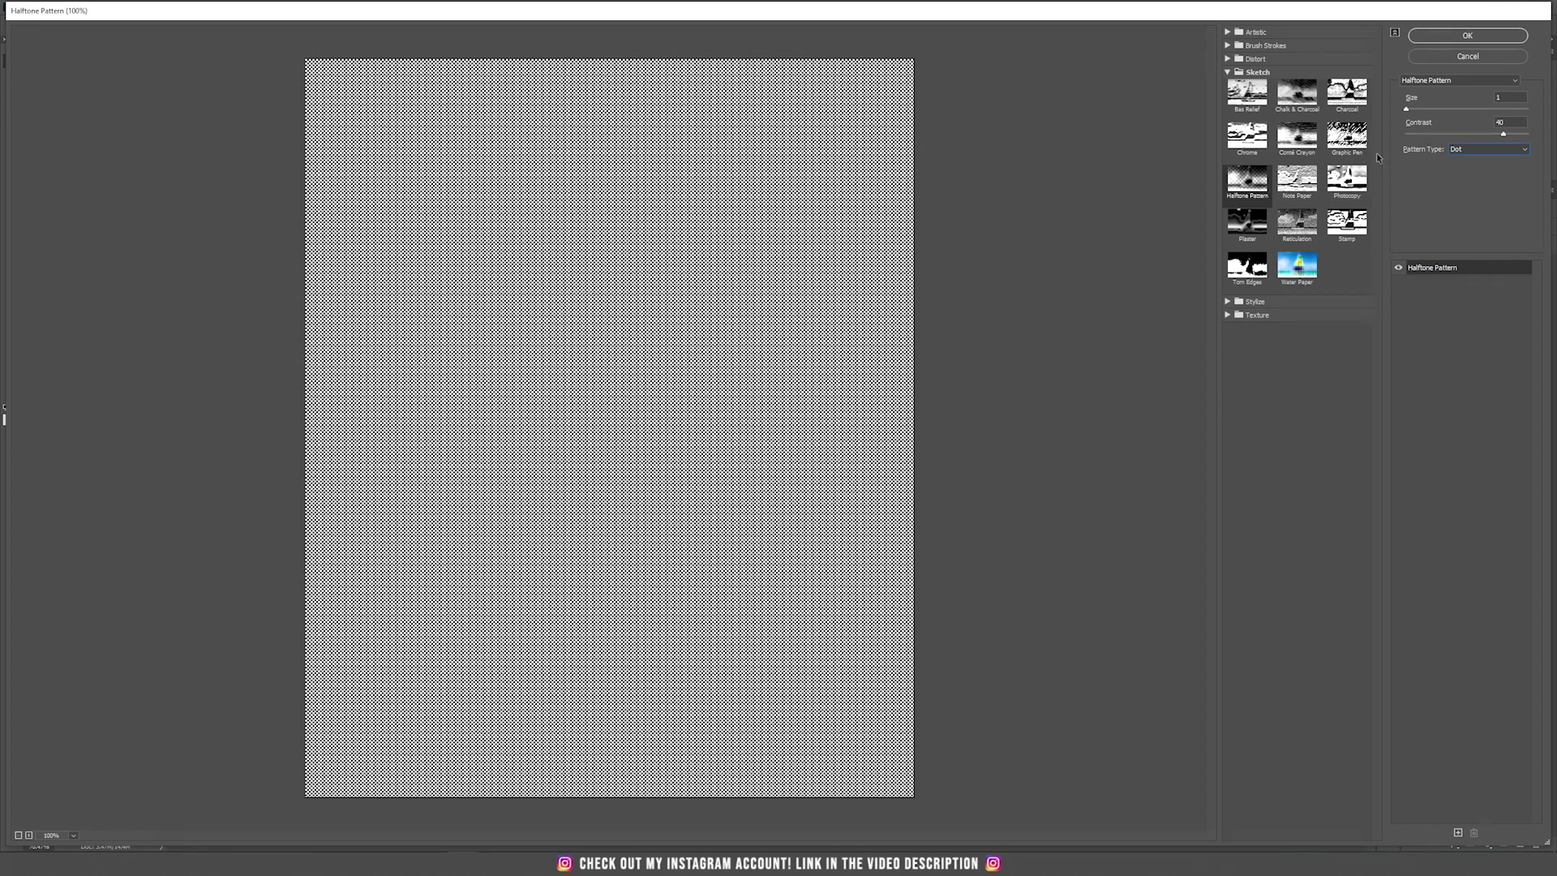
left_click(1485, 153)
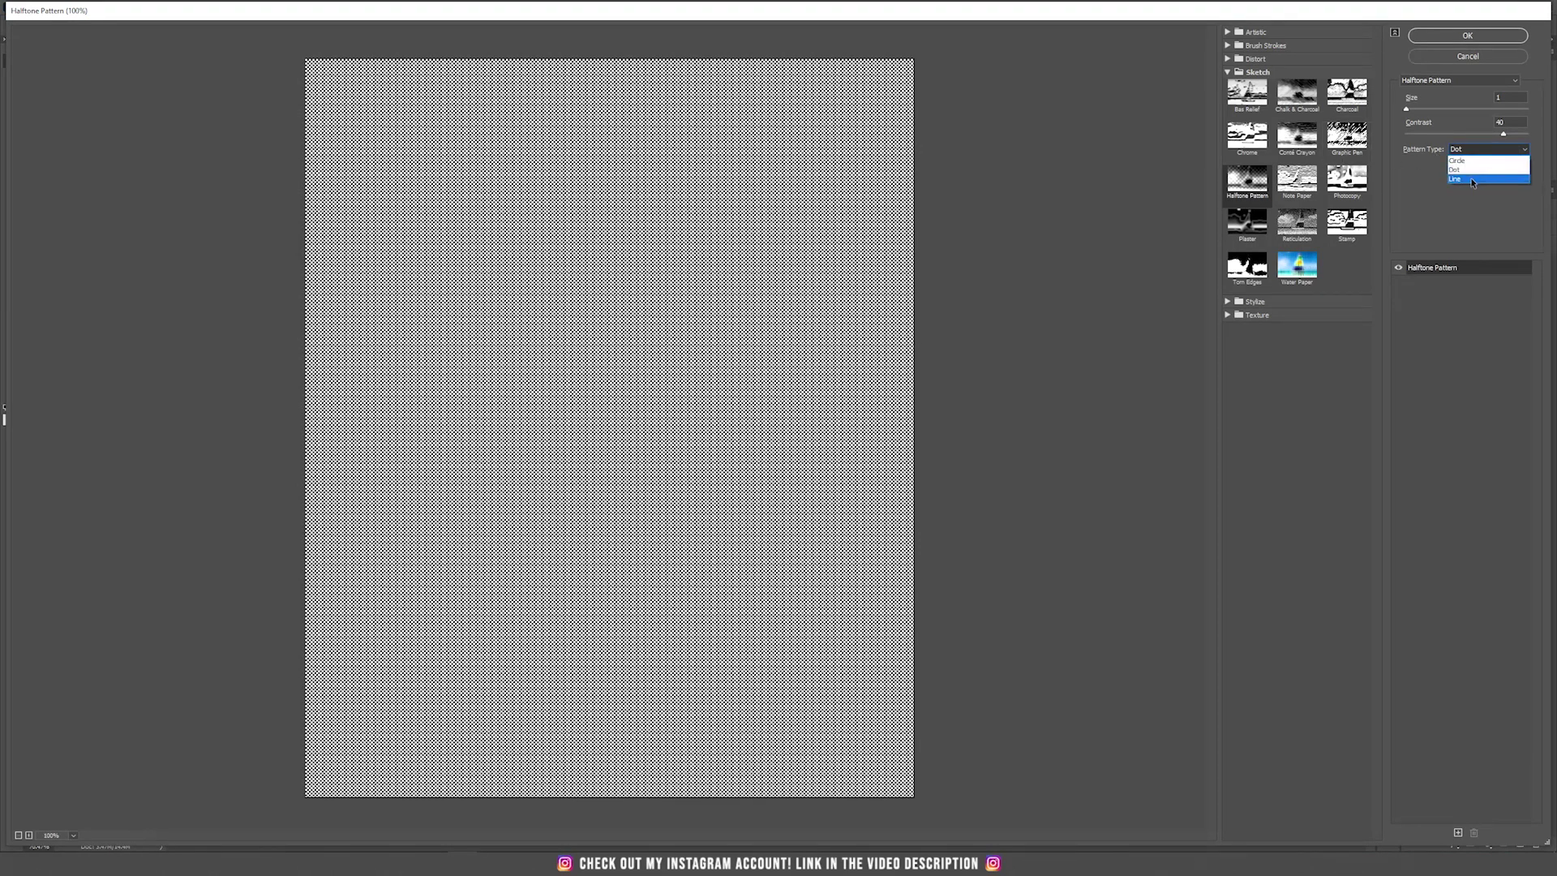
left_click(1472, 180)
- Set the halftone contrast to 34 and the size to 1, and apply the filter
left_click_drag(1442, 134, 1489, 134)
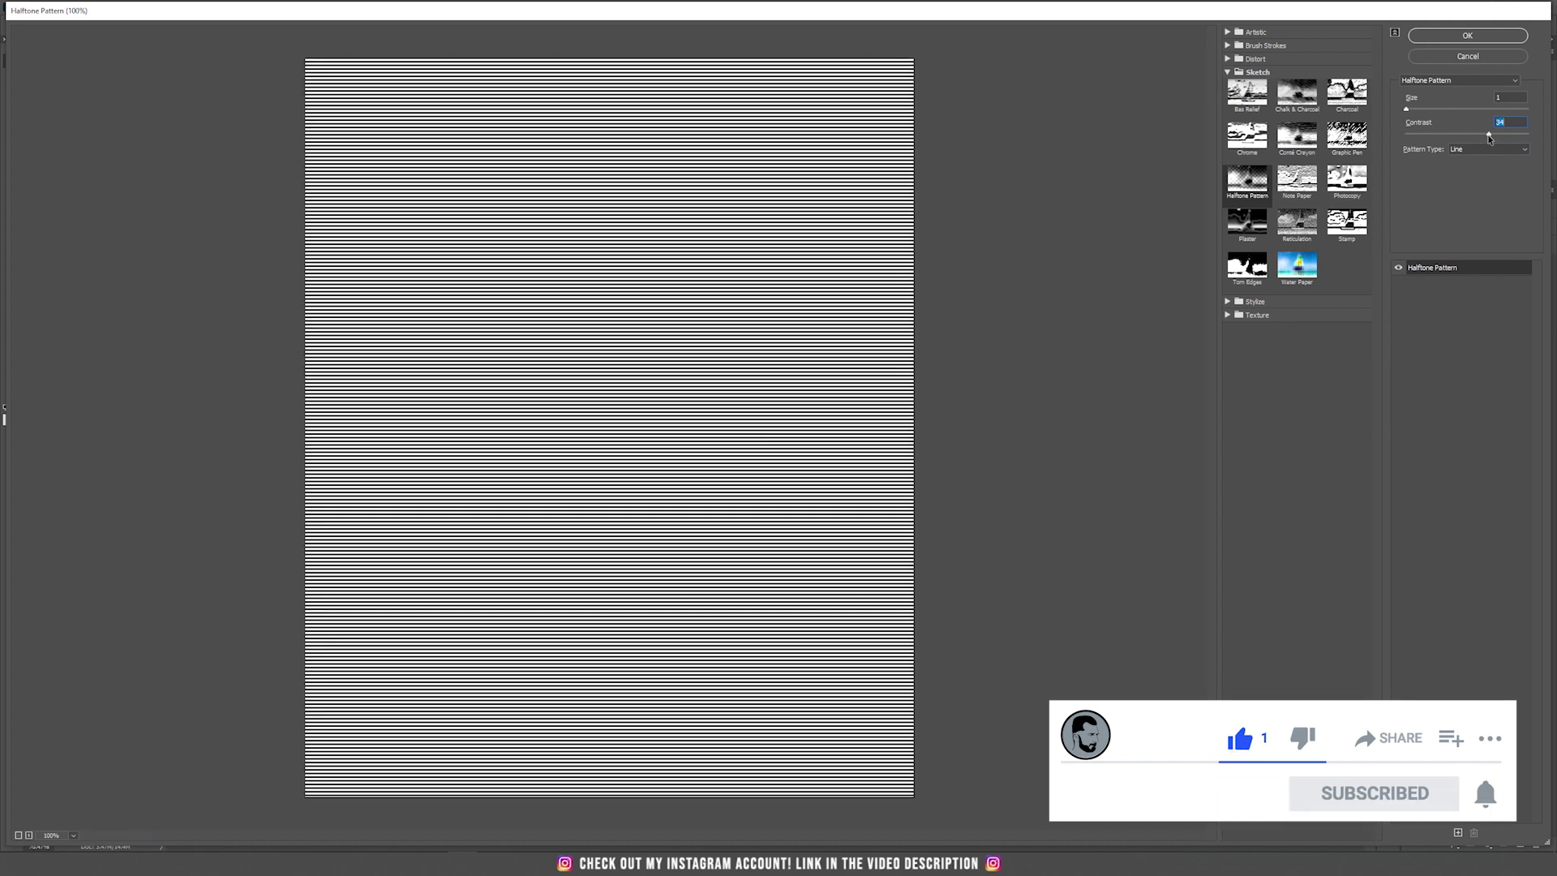
left_click(1436, 110)
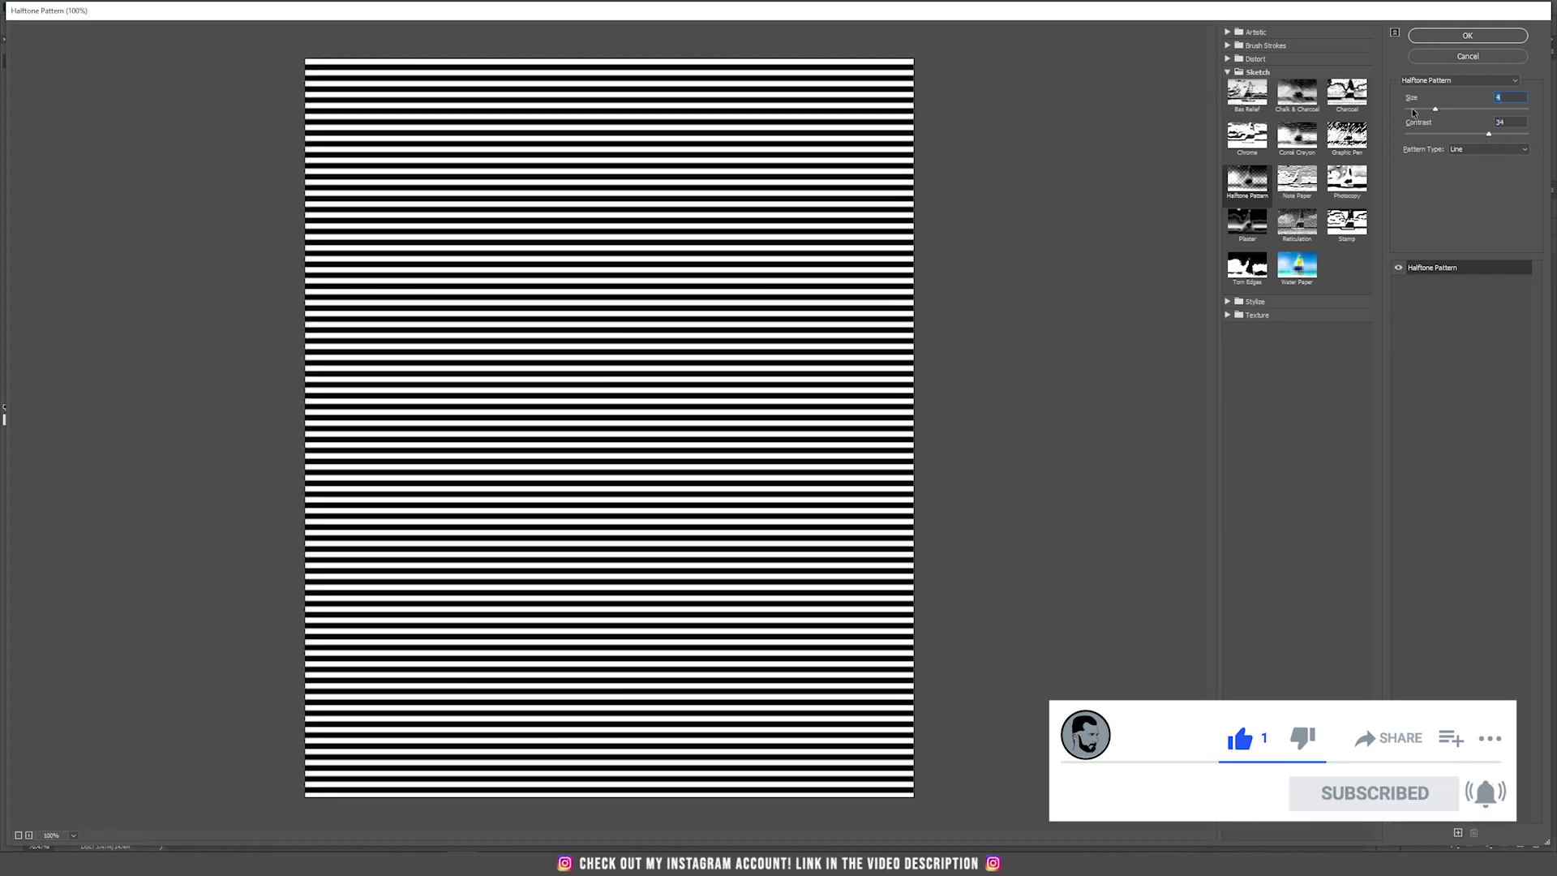
left_click(1413, 108)
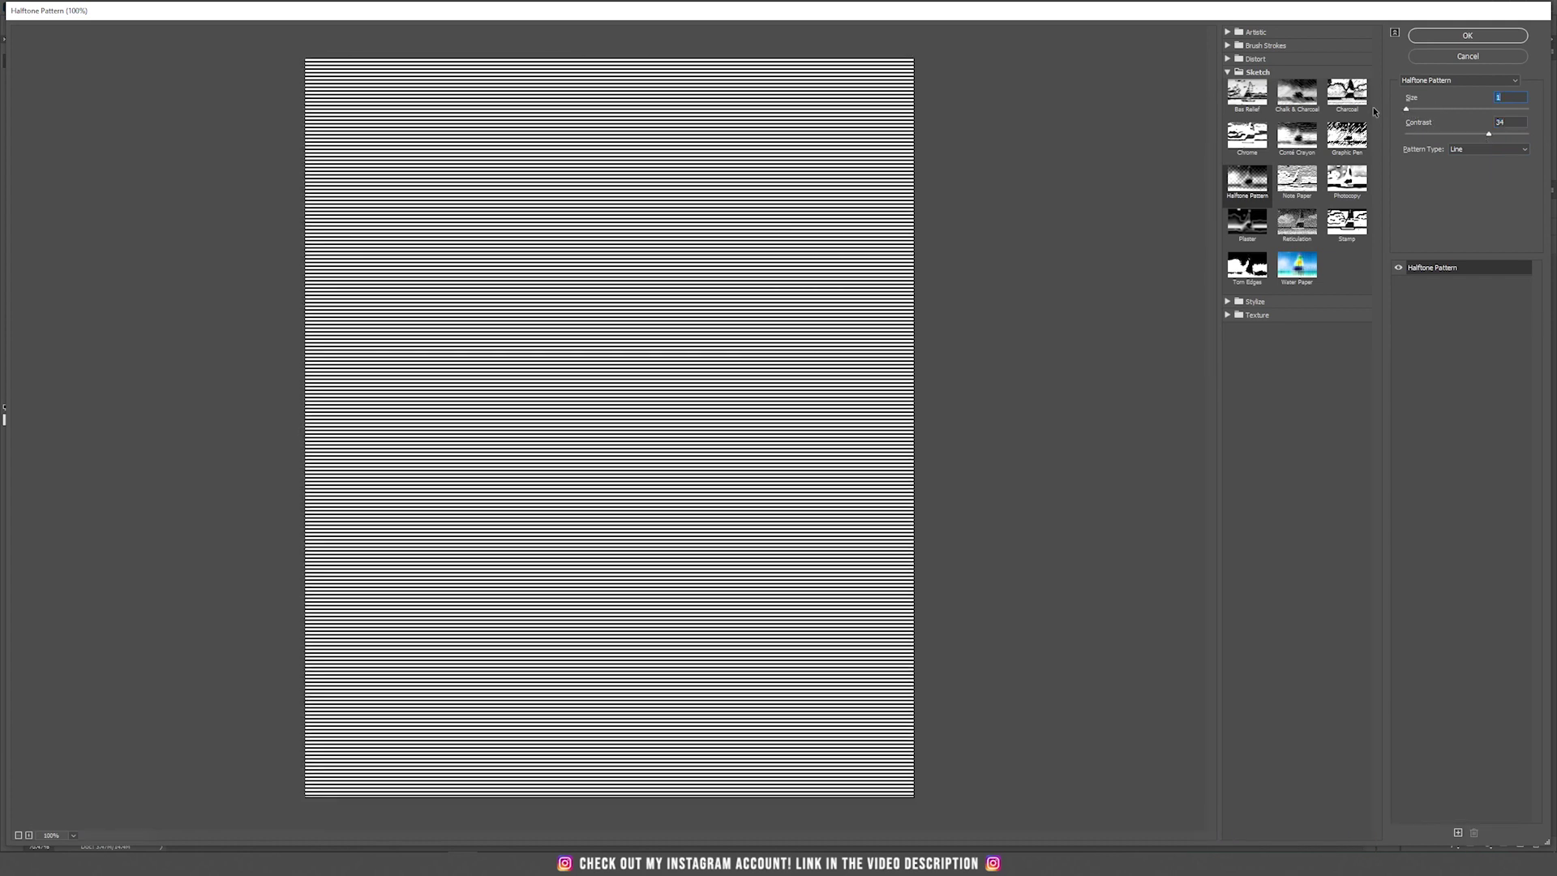
left_click(1456, 38)
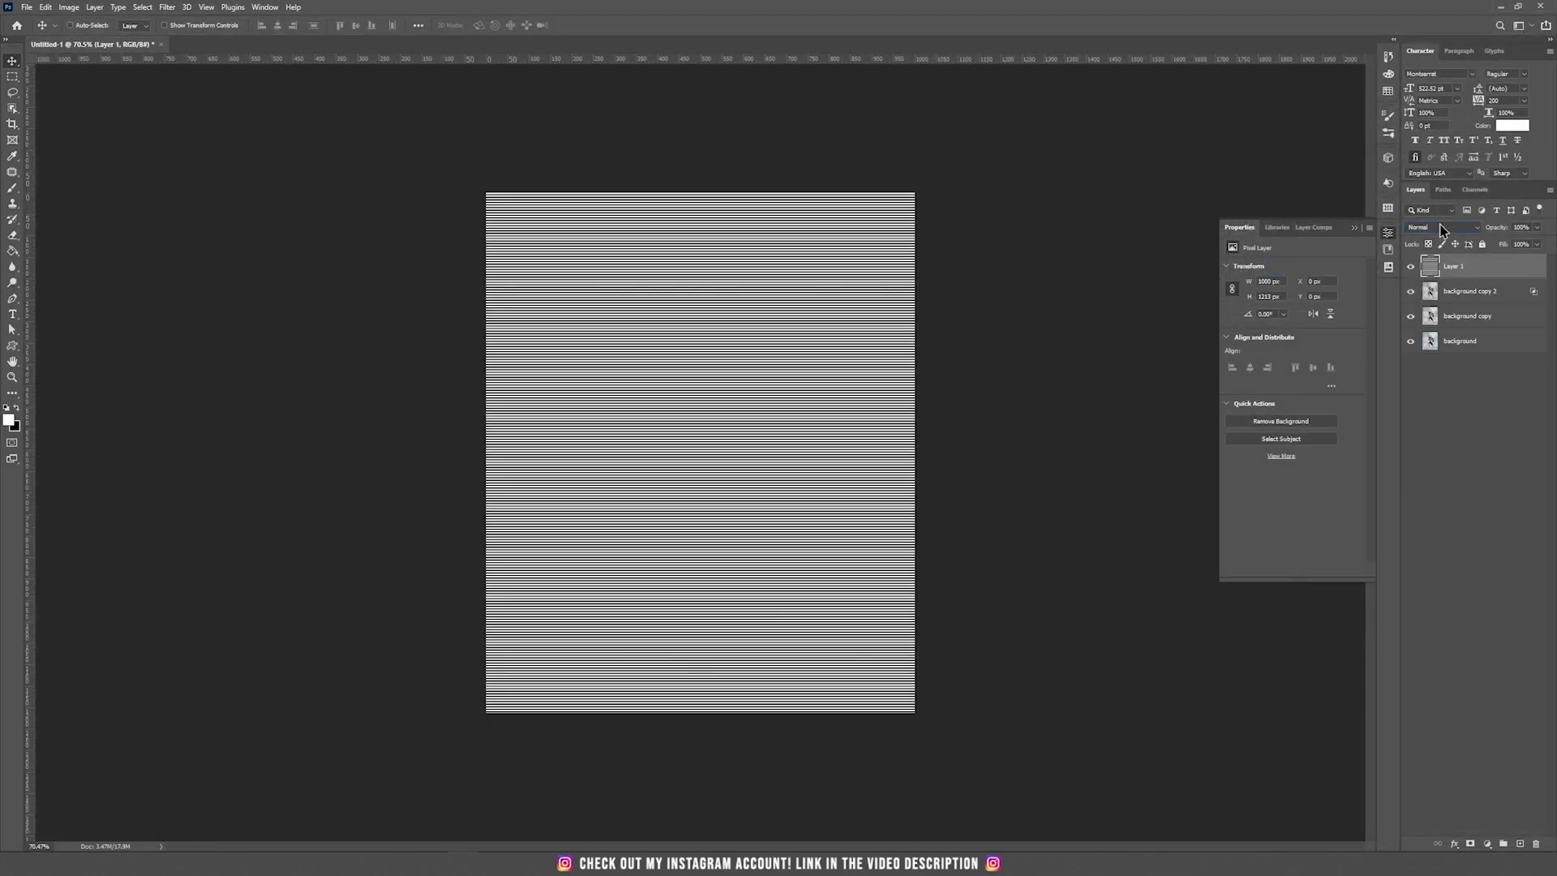
- Set the line pattern layer's blend mode to Soft Light and its opacity to 23%
left_click(1442, 229)
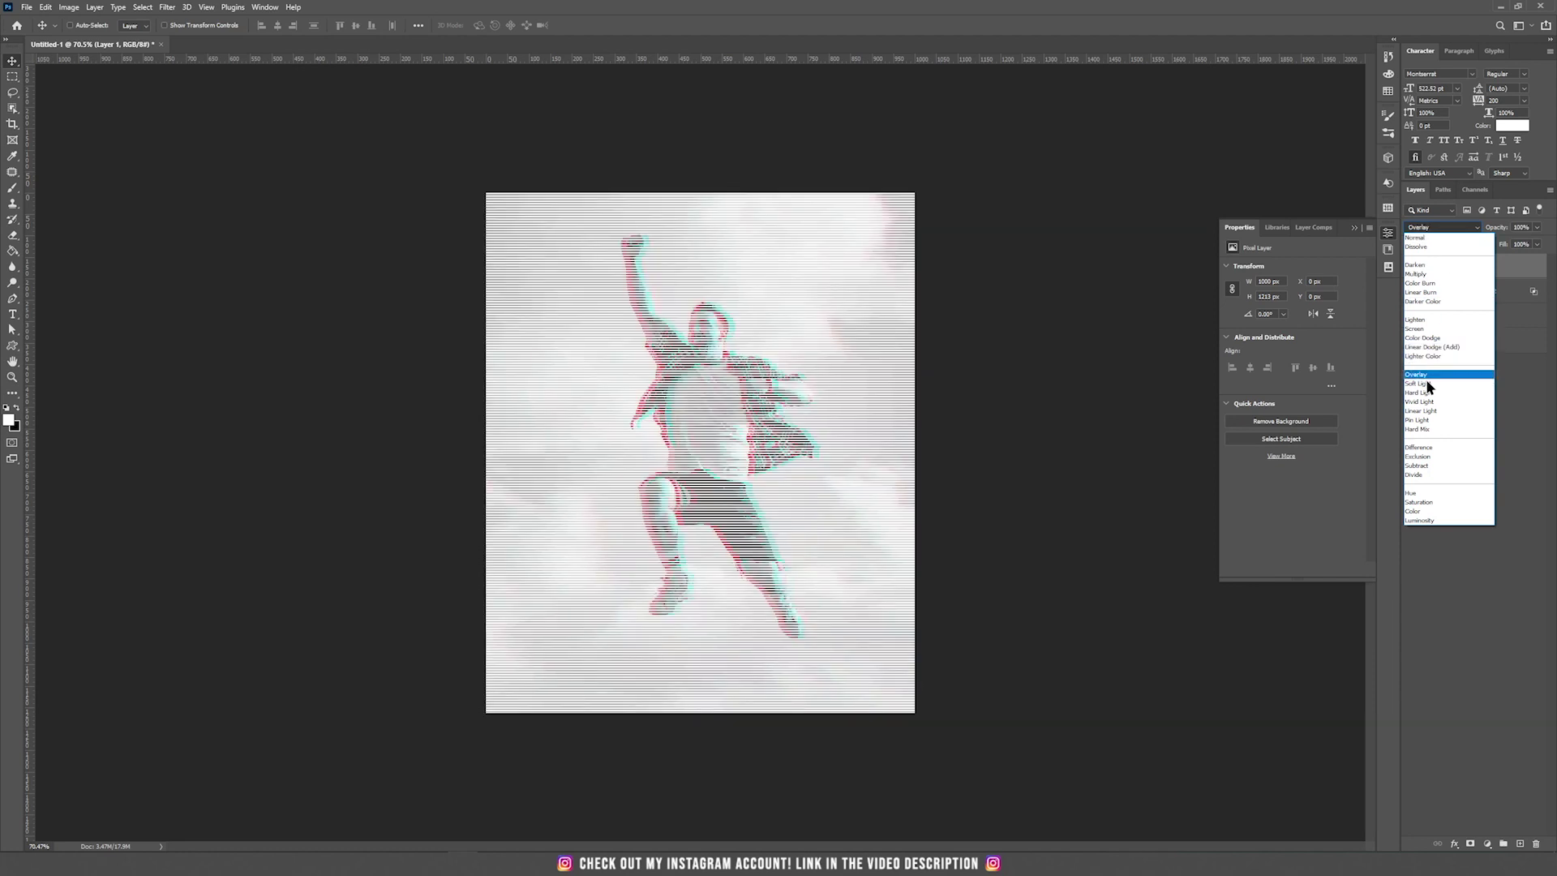
left_click(1419, 384)
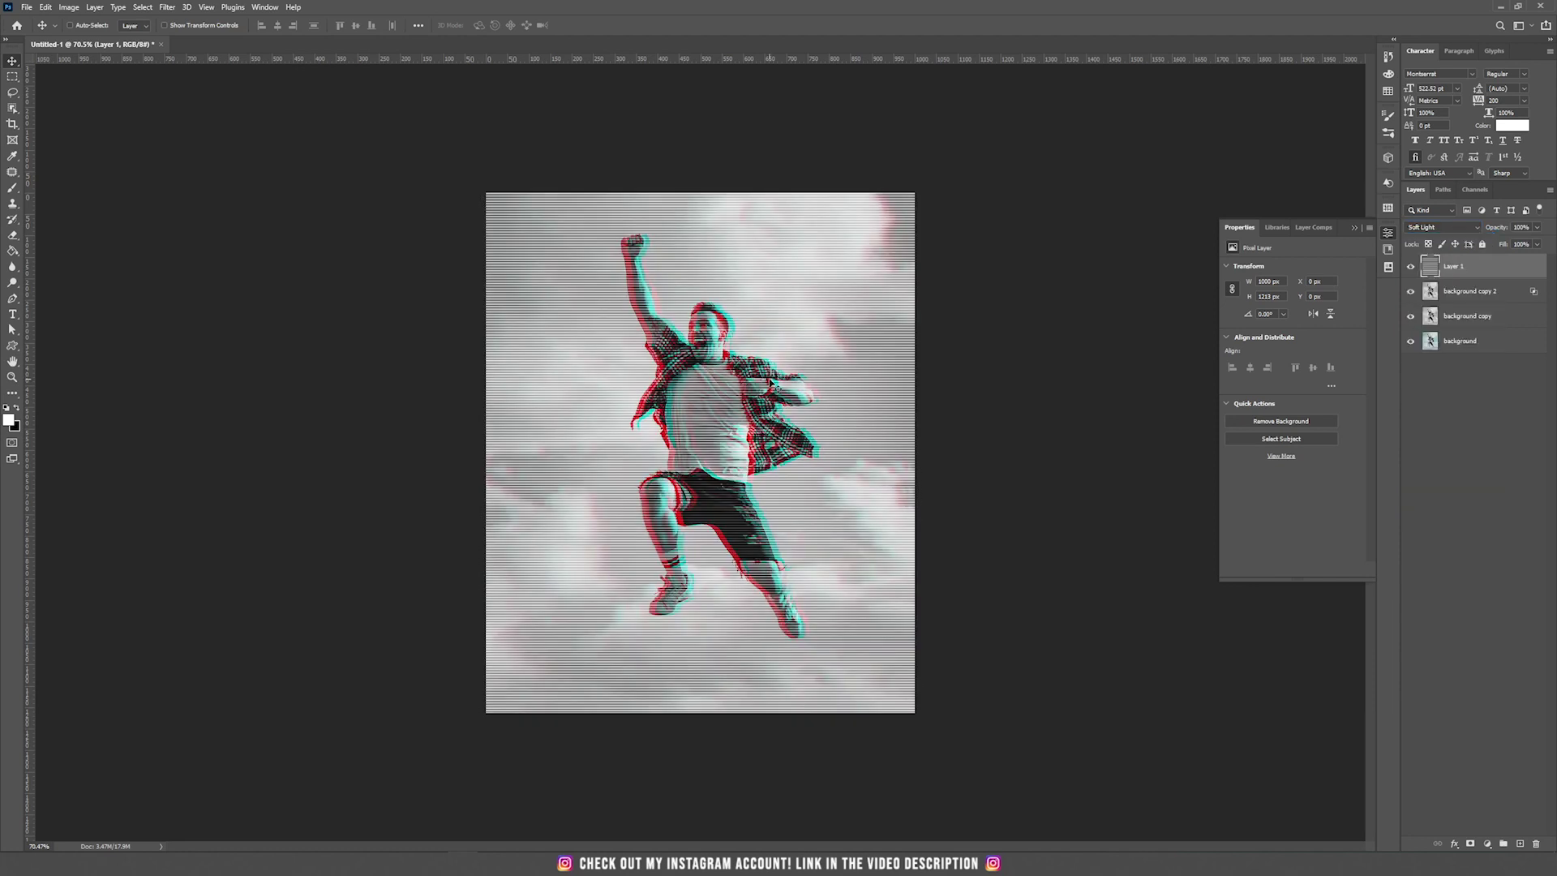
left_click(1537, 227)
left_click_drag(1510, 246, 1506, 246)
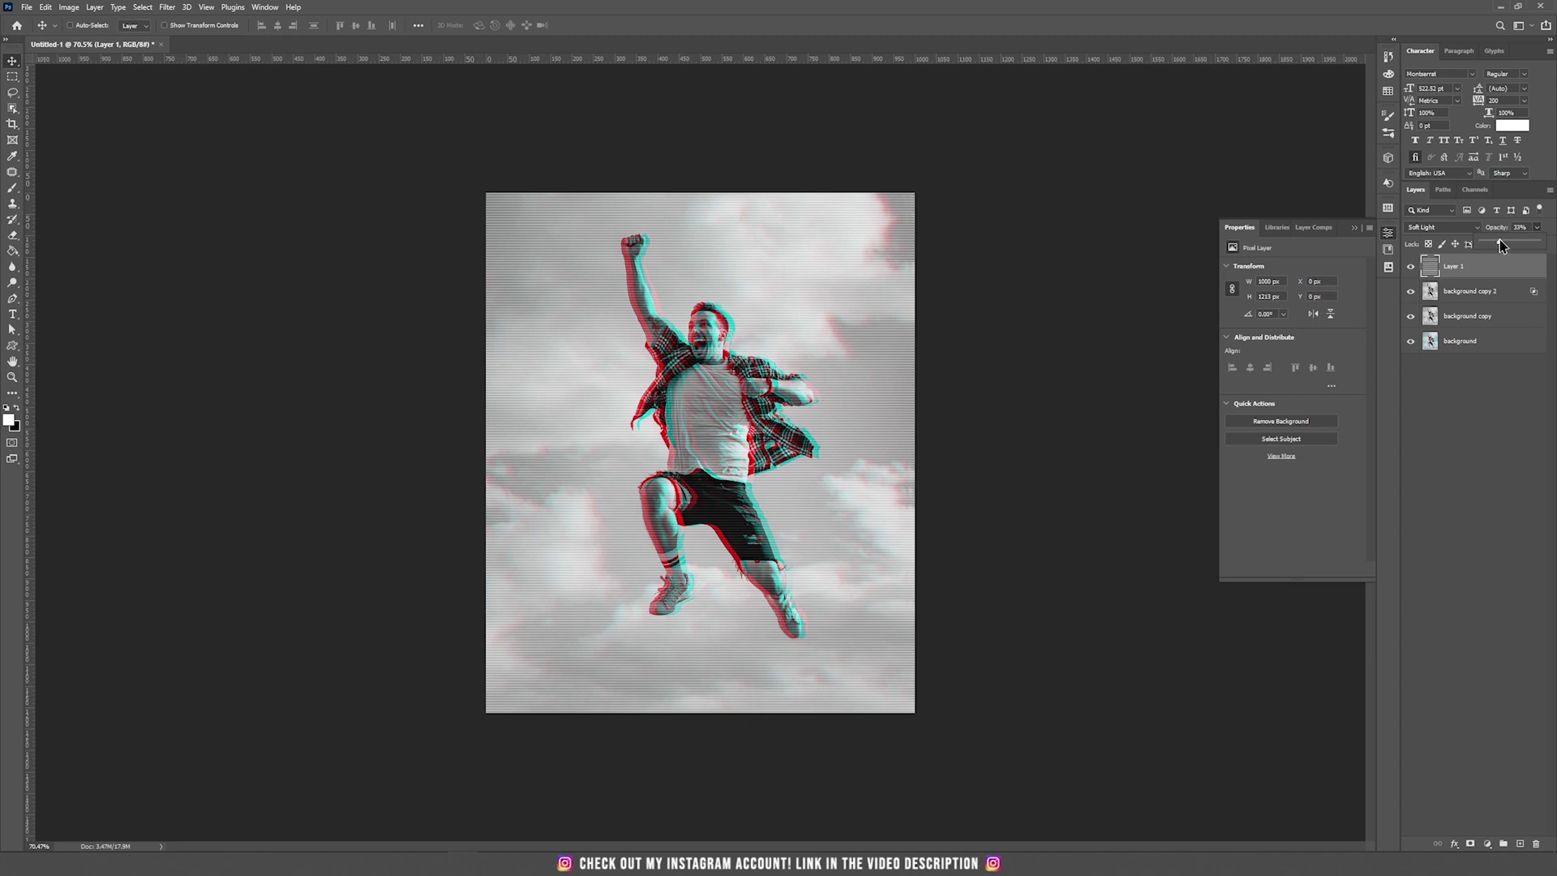
left_click(790, 382)
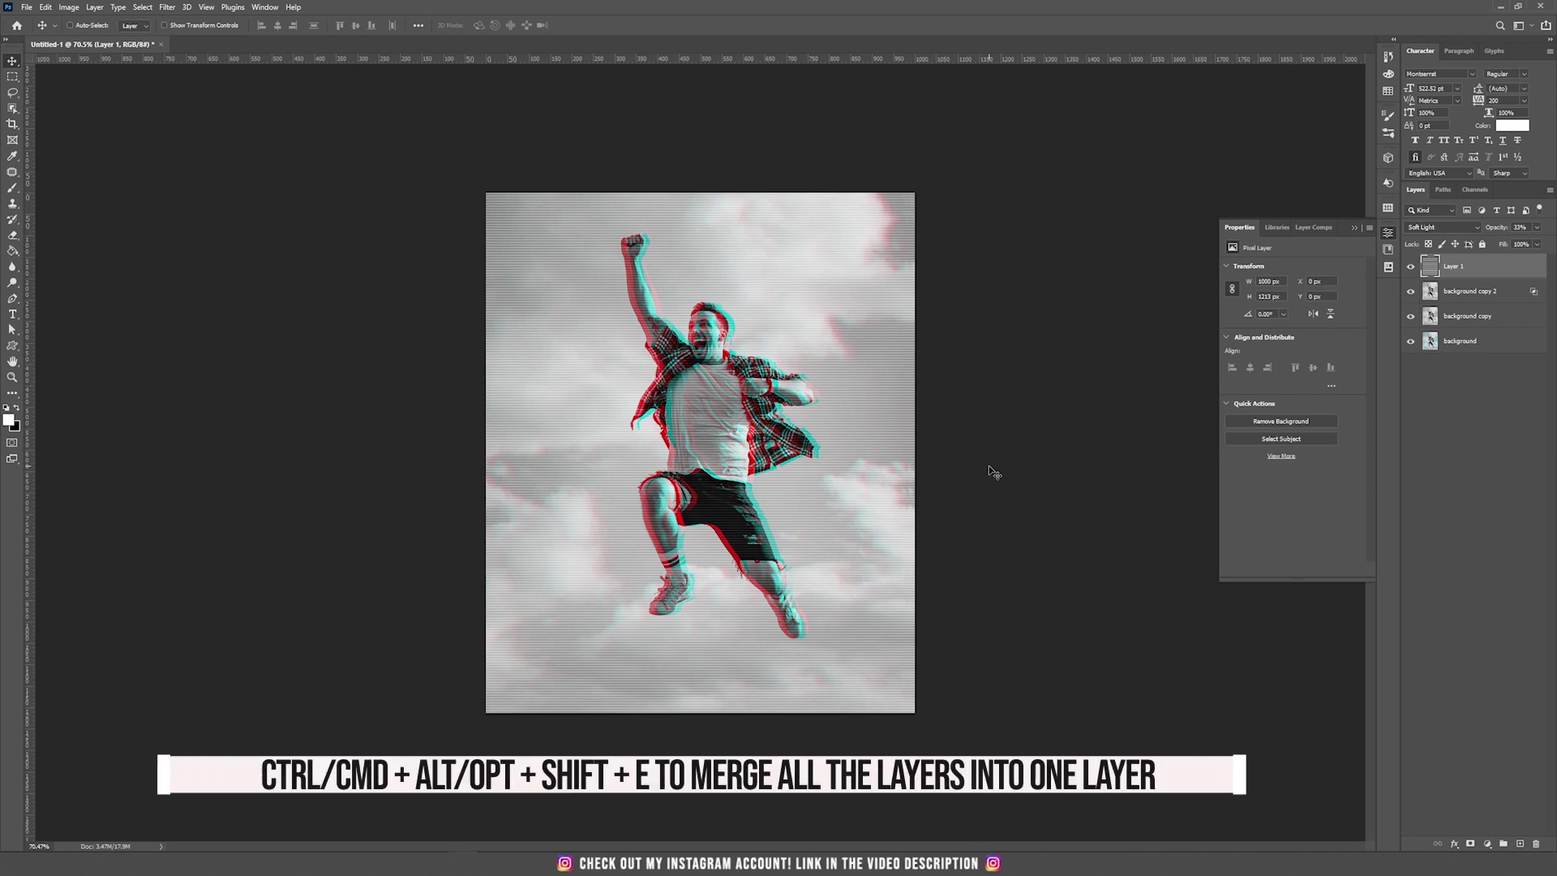
- Merge all visible layers into a new top layer and rename it glitch
key("ctrl+alt+shift+e")
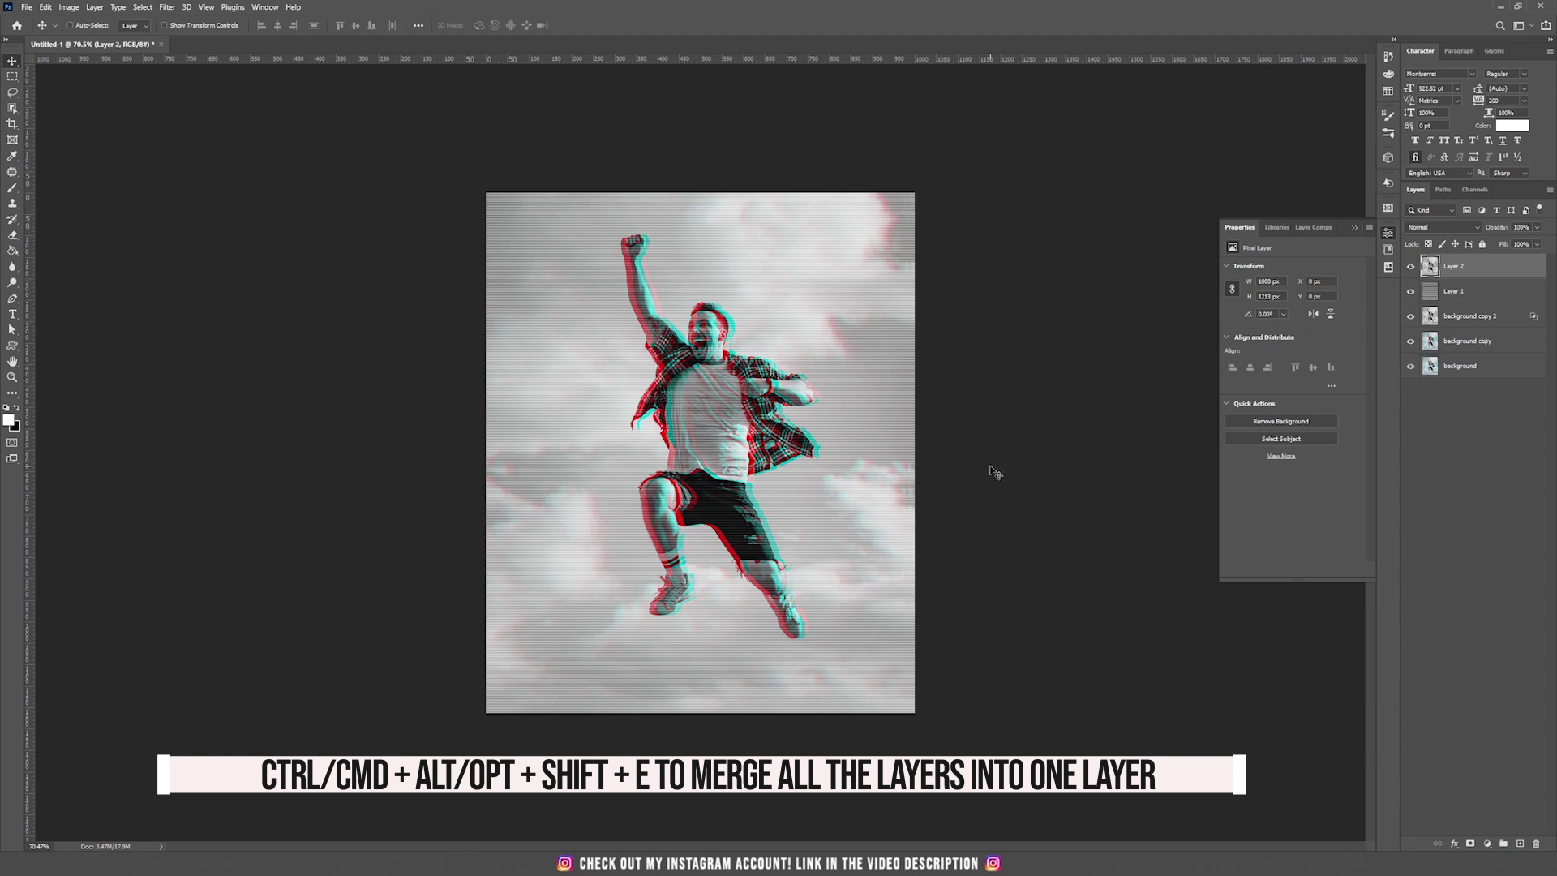
left_click_drag(677, 414, 676, 474)
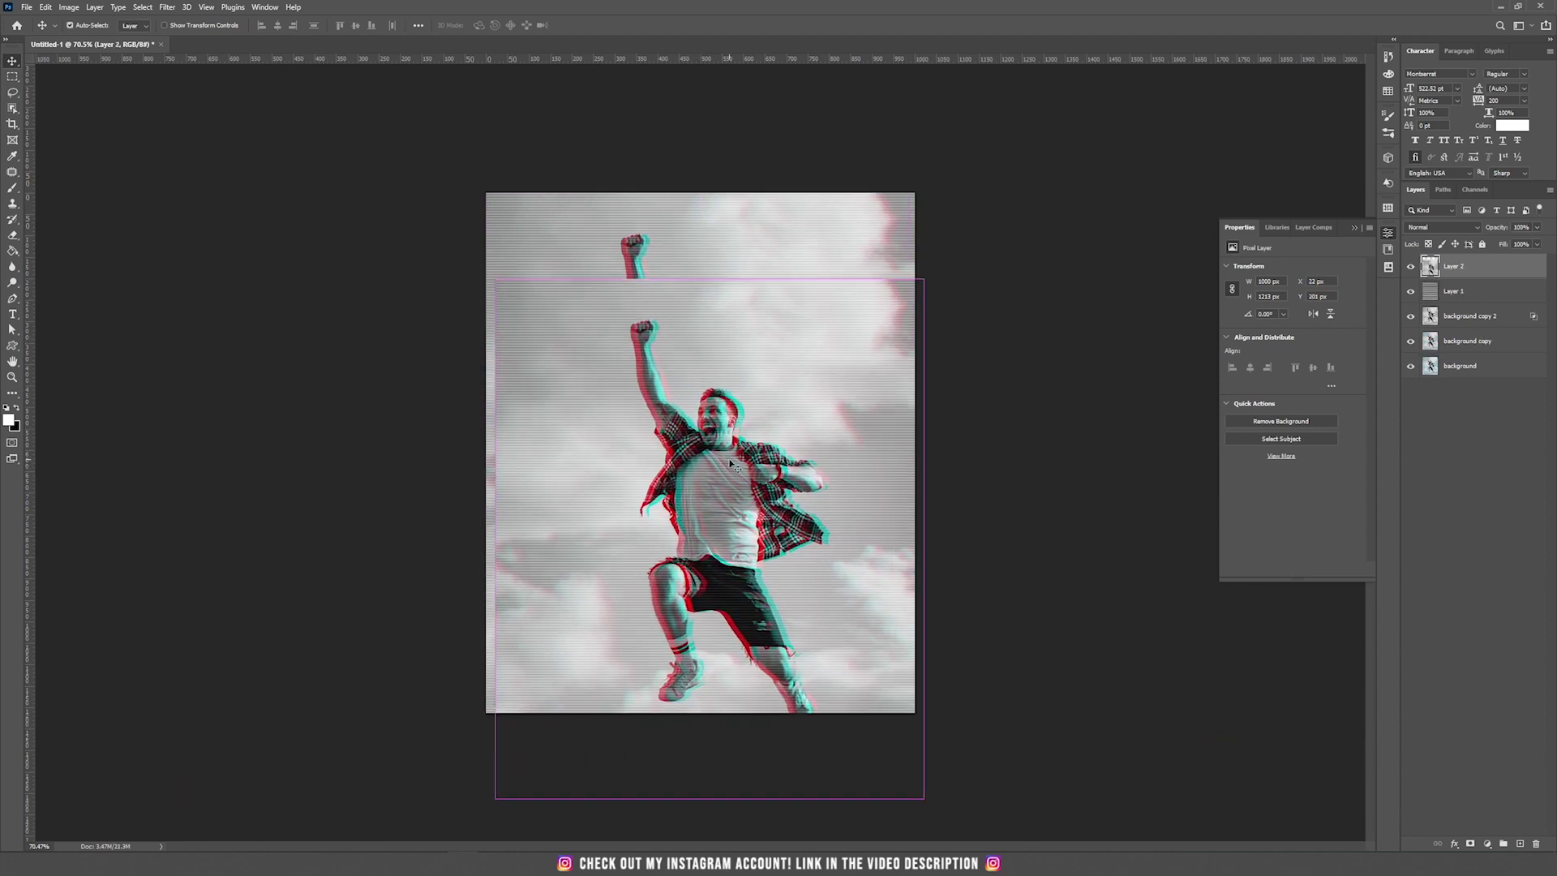
key("ctrl+z")
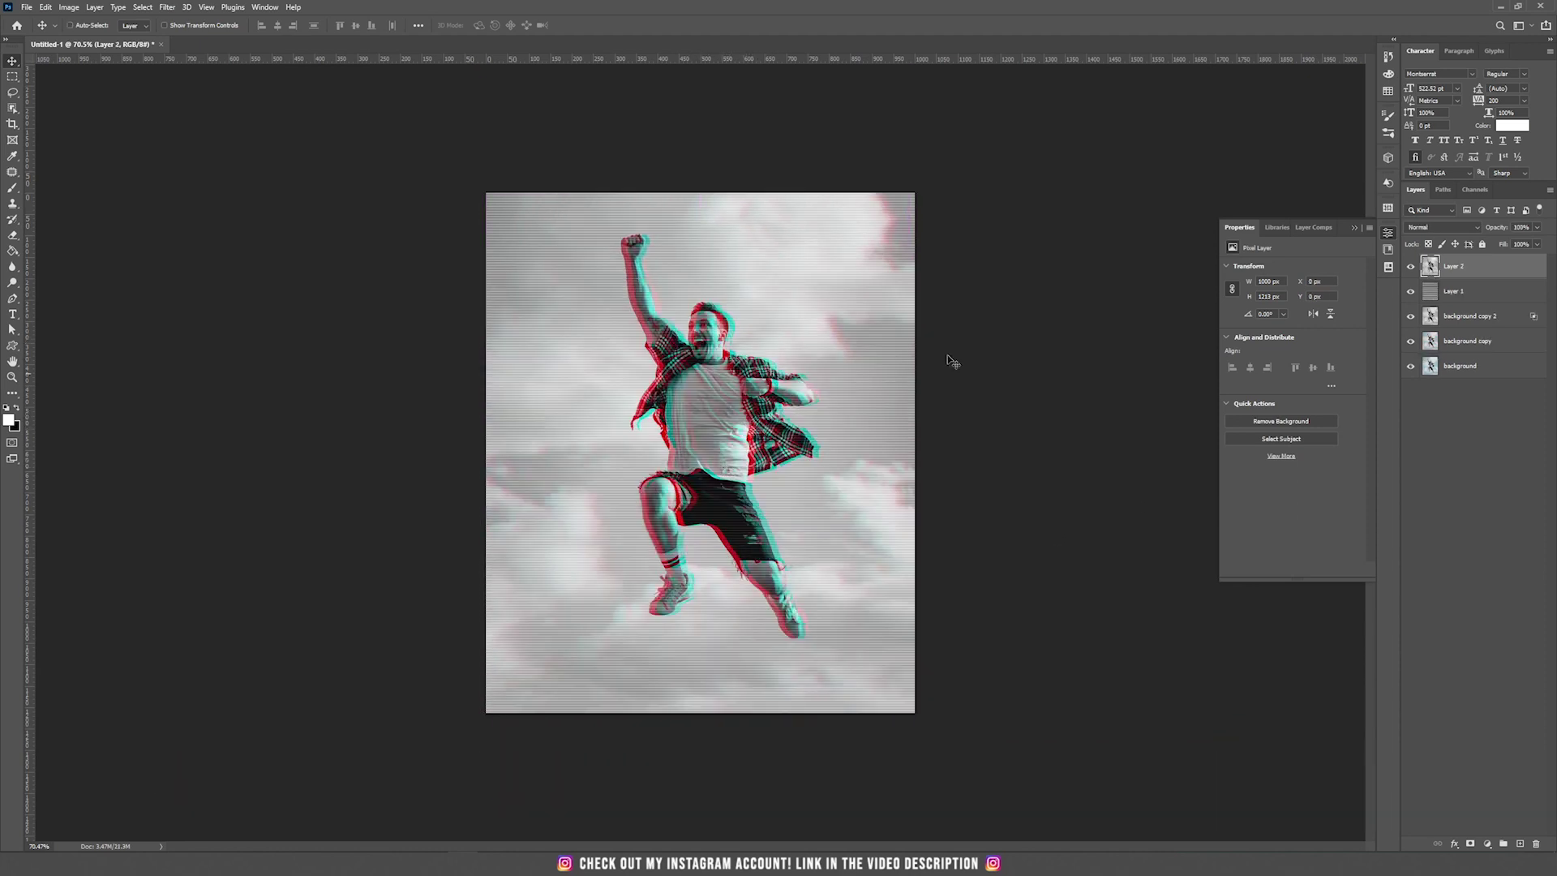
double_click(1461, 272)
key("Return")
- Select a thin strip about 472 by 18 px across the raised forearm and shift it about 20 px right
key("m")
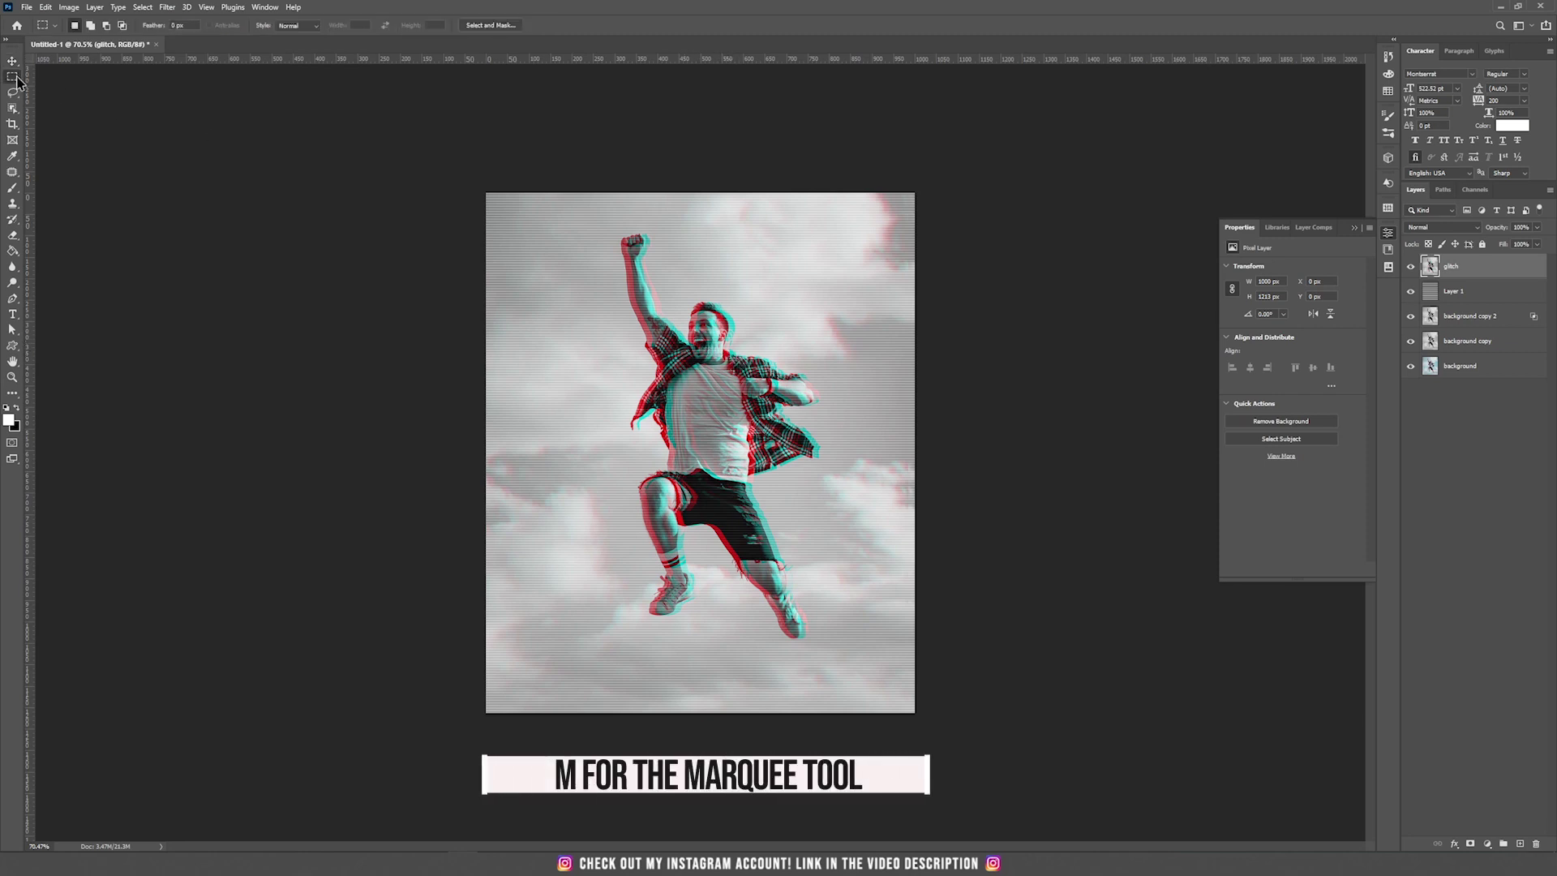
left_click_drag(536, 263, 739, 271)
key("v")
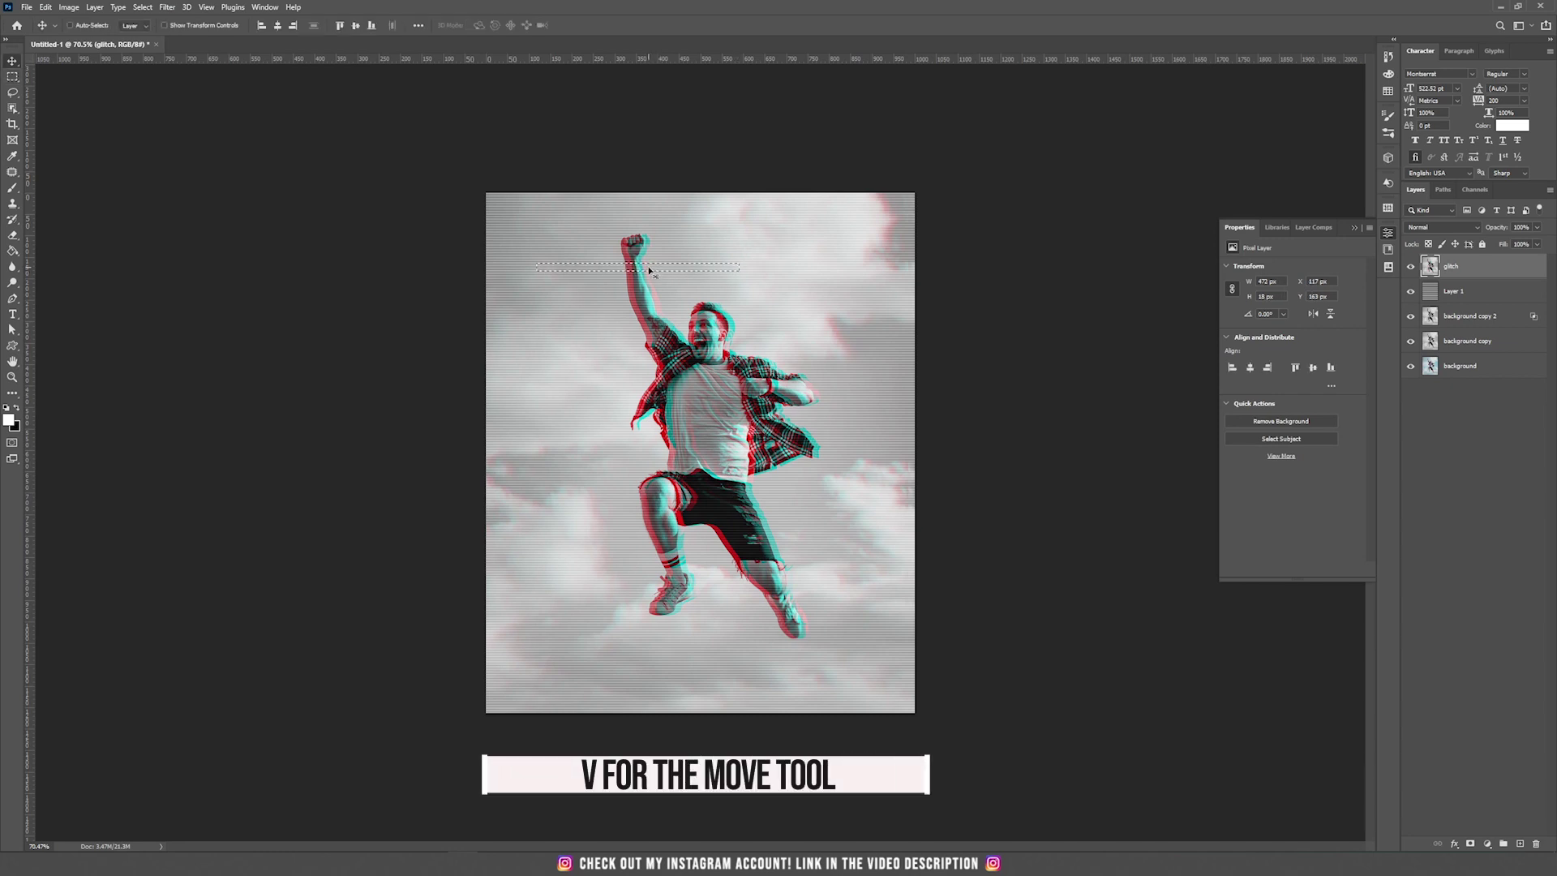
left_click_drag(637, 269, 648, 268)
- Shift a second thin strip, lower on the raised arm, slightly left and clear the selection
key("m")
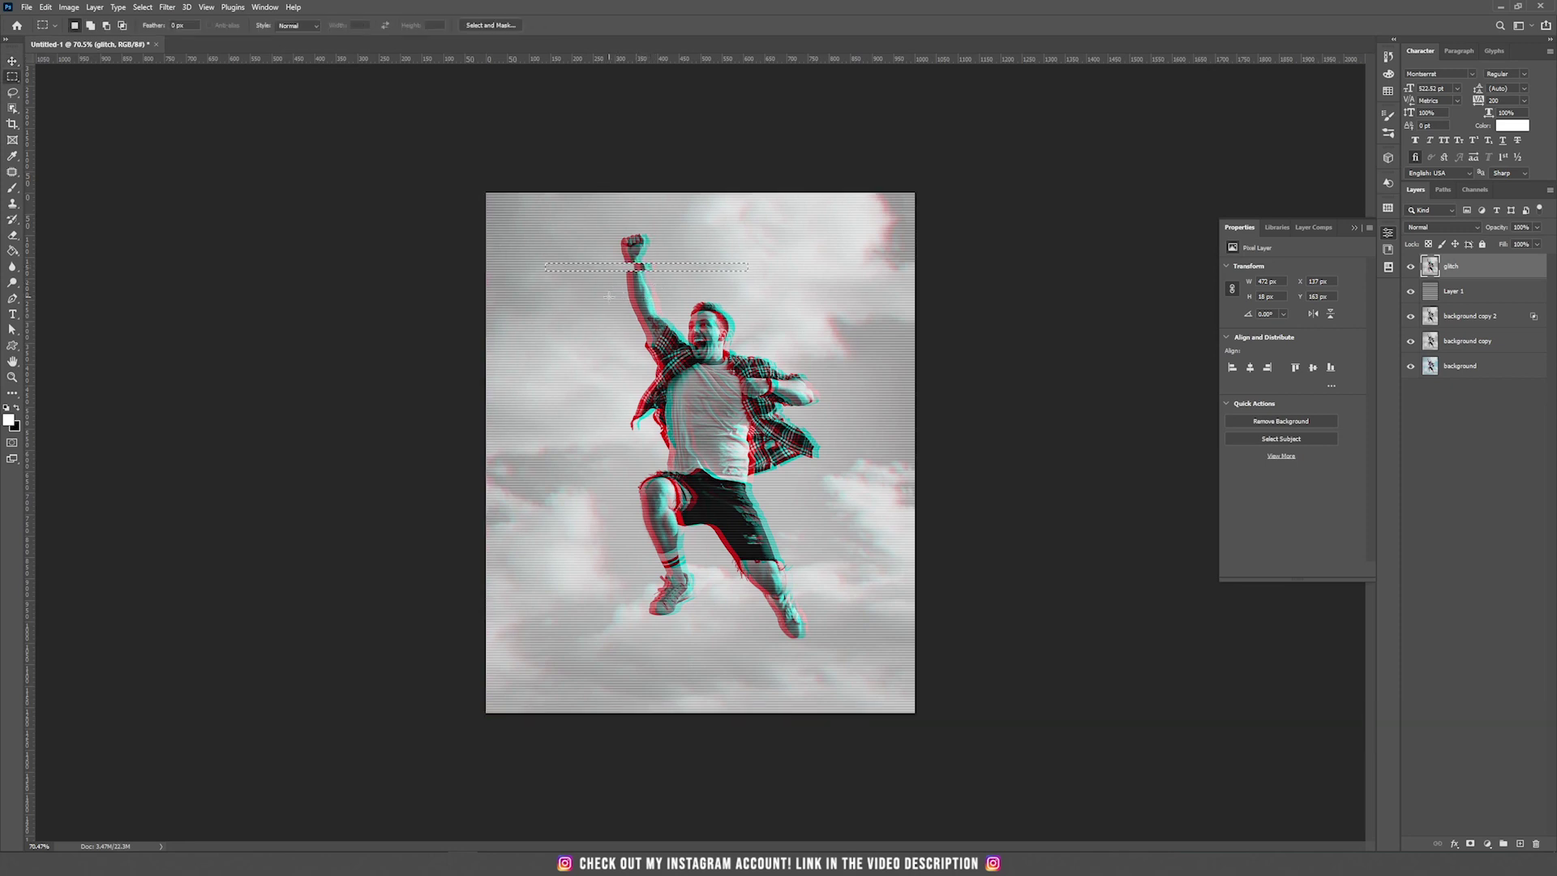
left_click_drag(607, 296, 648, 304)
key("v")
key("ctrl+d")
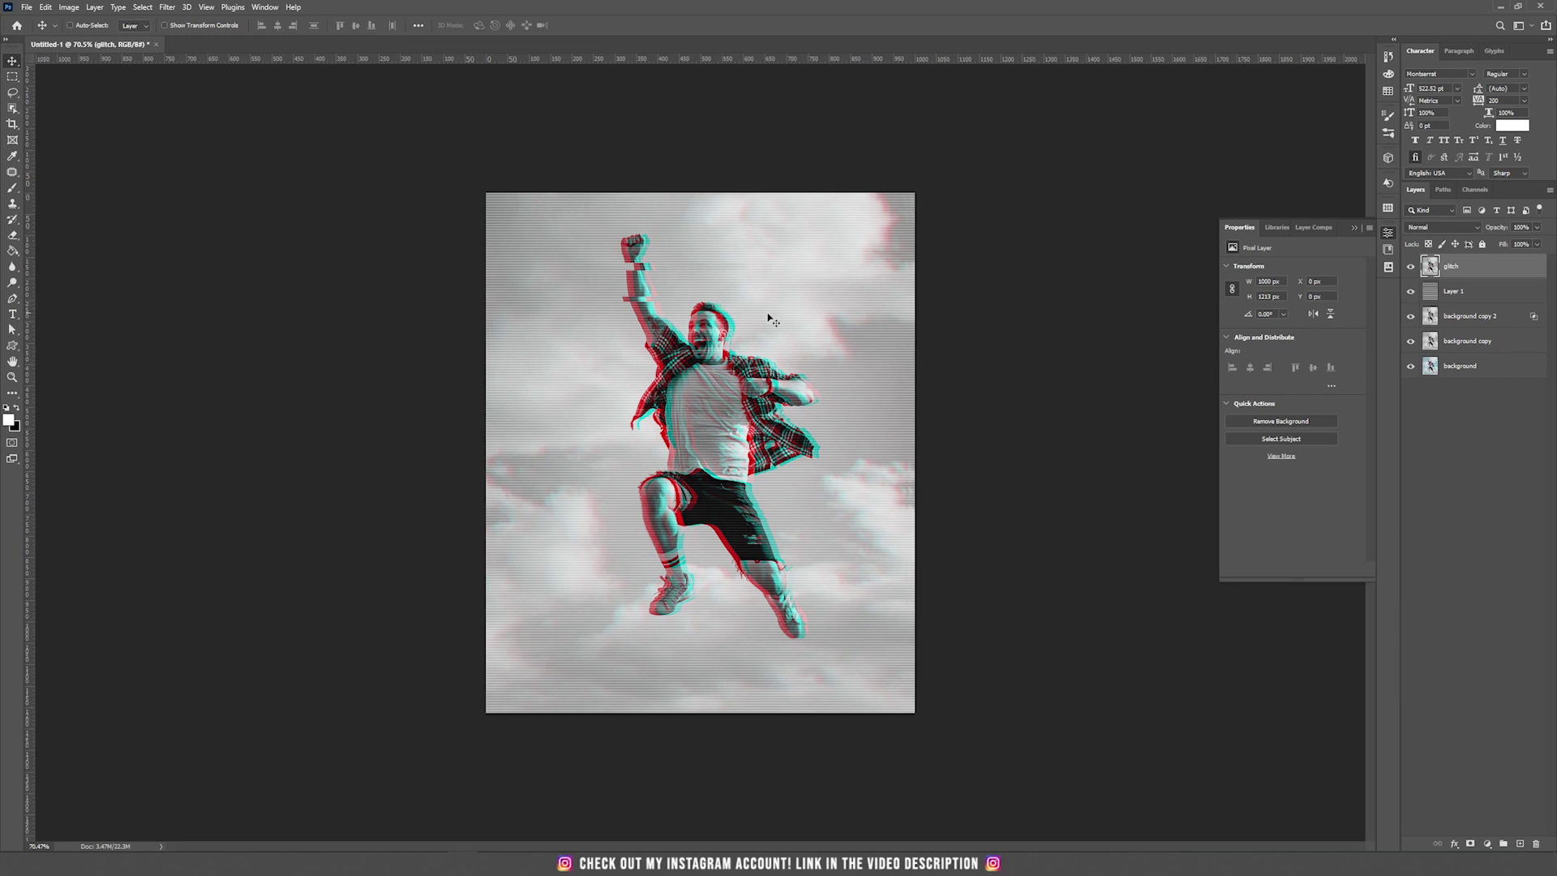
- Select a strip about 157 by 38 px across the man's head, shift it right, and deselect it
key("m")
left_click_drag(680, 312, 748, 329)
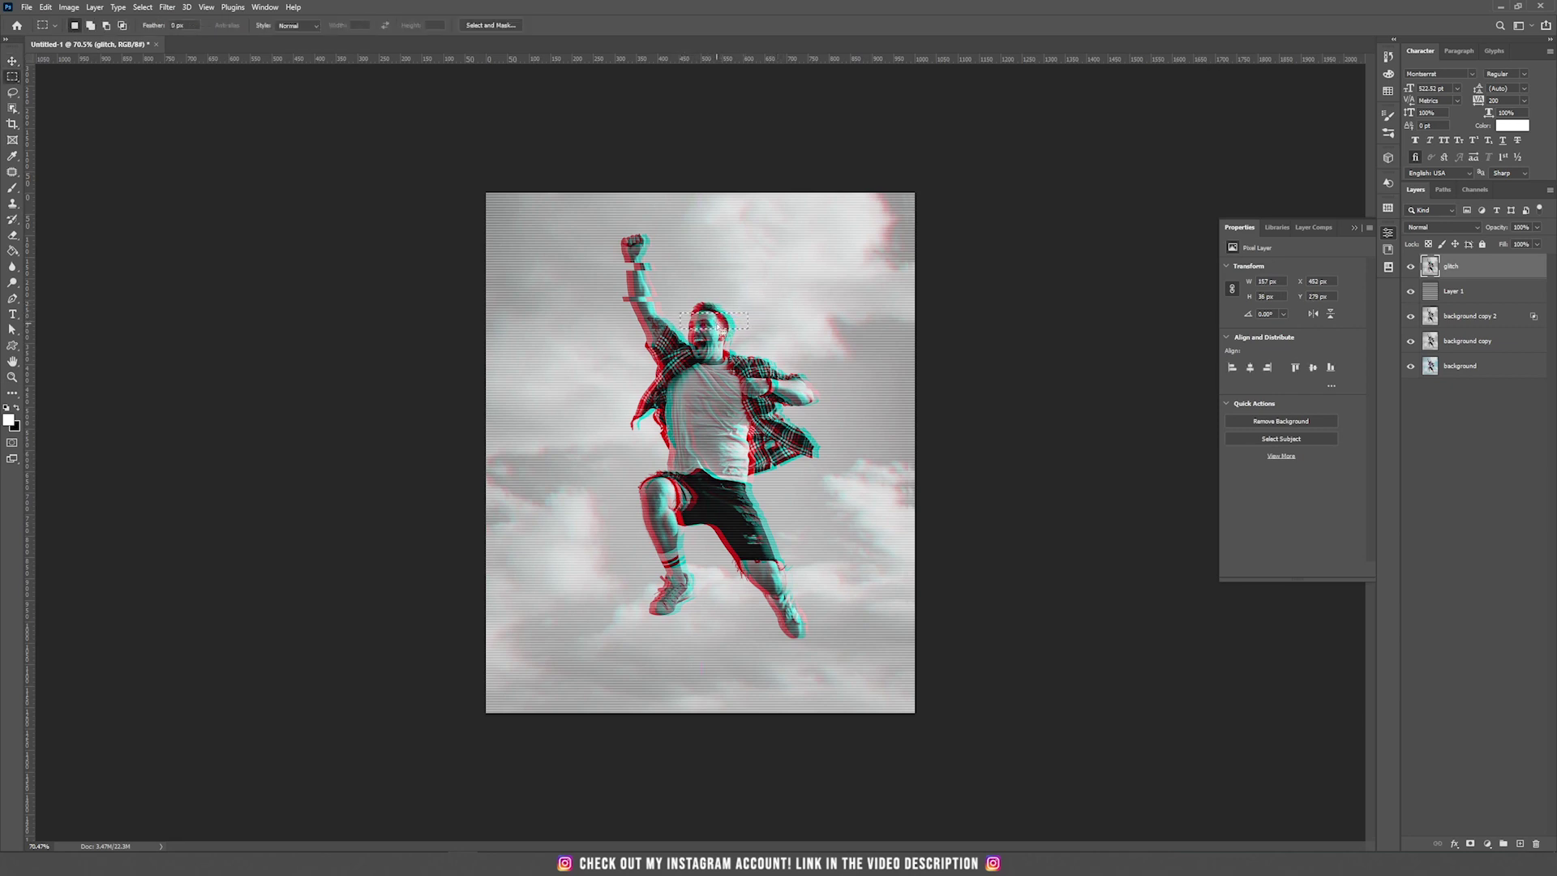
key("v")
mouse_move(717, 326)
left_mouse_down()
mouse_move(798, 366)
mouse_move(750, 361)
mouse_move(843, 389)
mouse_move(783, 382)
mouse_move(851, 436)
left_mouse_up()
key("ctrl+z")
key("ctrl+d")
- Offset several thin horizontal strips sideways across the bent arm and both edges of the open shirt
key("m")
key("v")
key("m")
key("v")
key("ctrl+d")
key("m")
key("v")
left_click_drag(799, 429, 787, 429)
key("ctrl+d")
key("m")
left_click_drag(637, 407, 673, 412)
key("v")
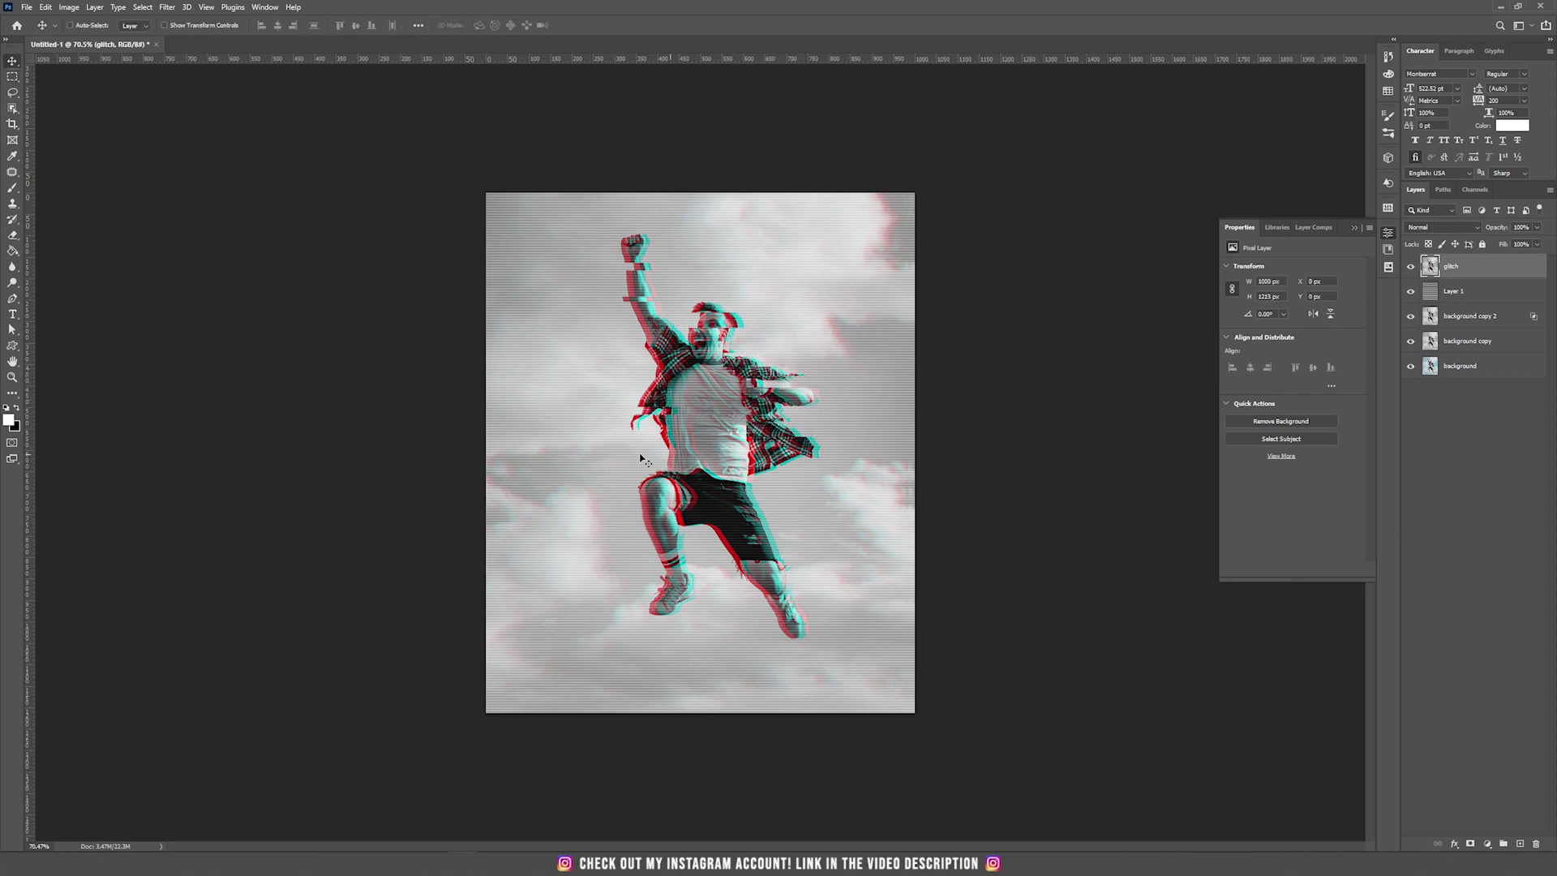
- Clear the shoulder strip selection, then offset a thin strip across the raised knee and upper shorts and deselect it
left_click_drag(666, 345, 664, 345)
key("ctrl+d")
left_click_drag(592, 480, 735, 490)
left_click_drag(678, 486, 744, 511, "ctrl")
key("ctrl+d")
- Shift thin strips across the trailing foot and lower legs sideways, clearing each selection
key("ctrl+d")
left_click_drag(760, 621, 806, 626)
key("ctrl+d")
left_click_drag(715, 592, 667, 596)
key("ctrl+d")
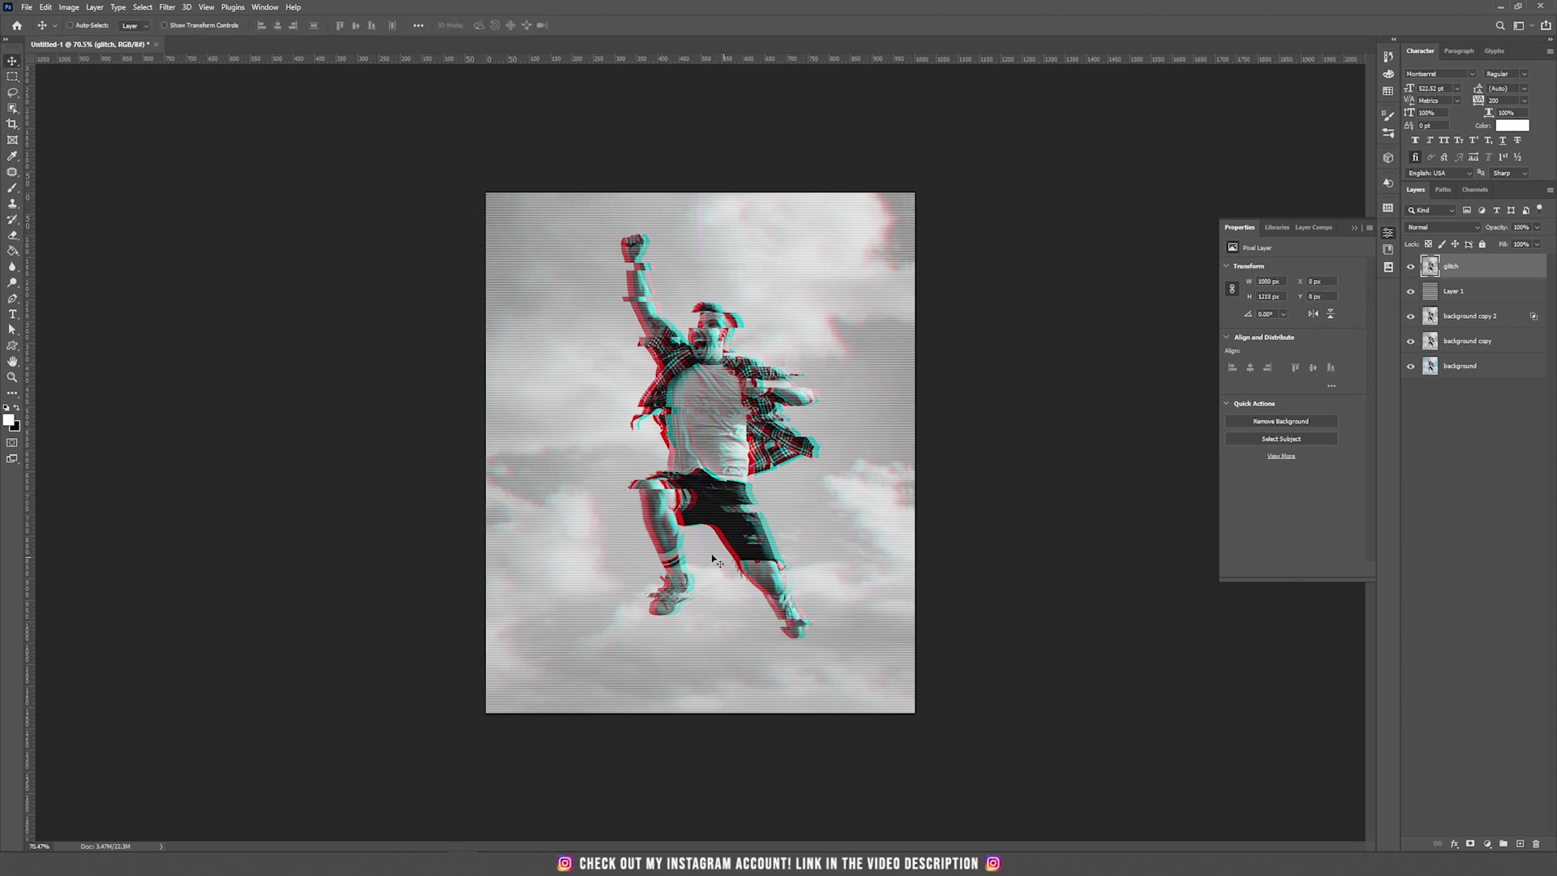
- Select a thin strip across both legs at shorts level, shift it slightly right, and deselect it
left_click_drag(588, 536, 886, 540)
left_click_drag(793, 540, 799, 541, "ctrl")
key("m")
key("ctrl+d")
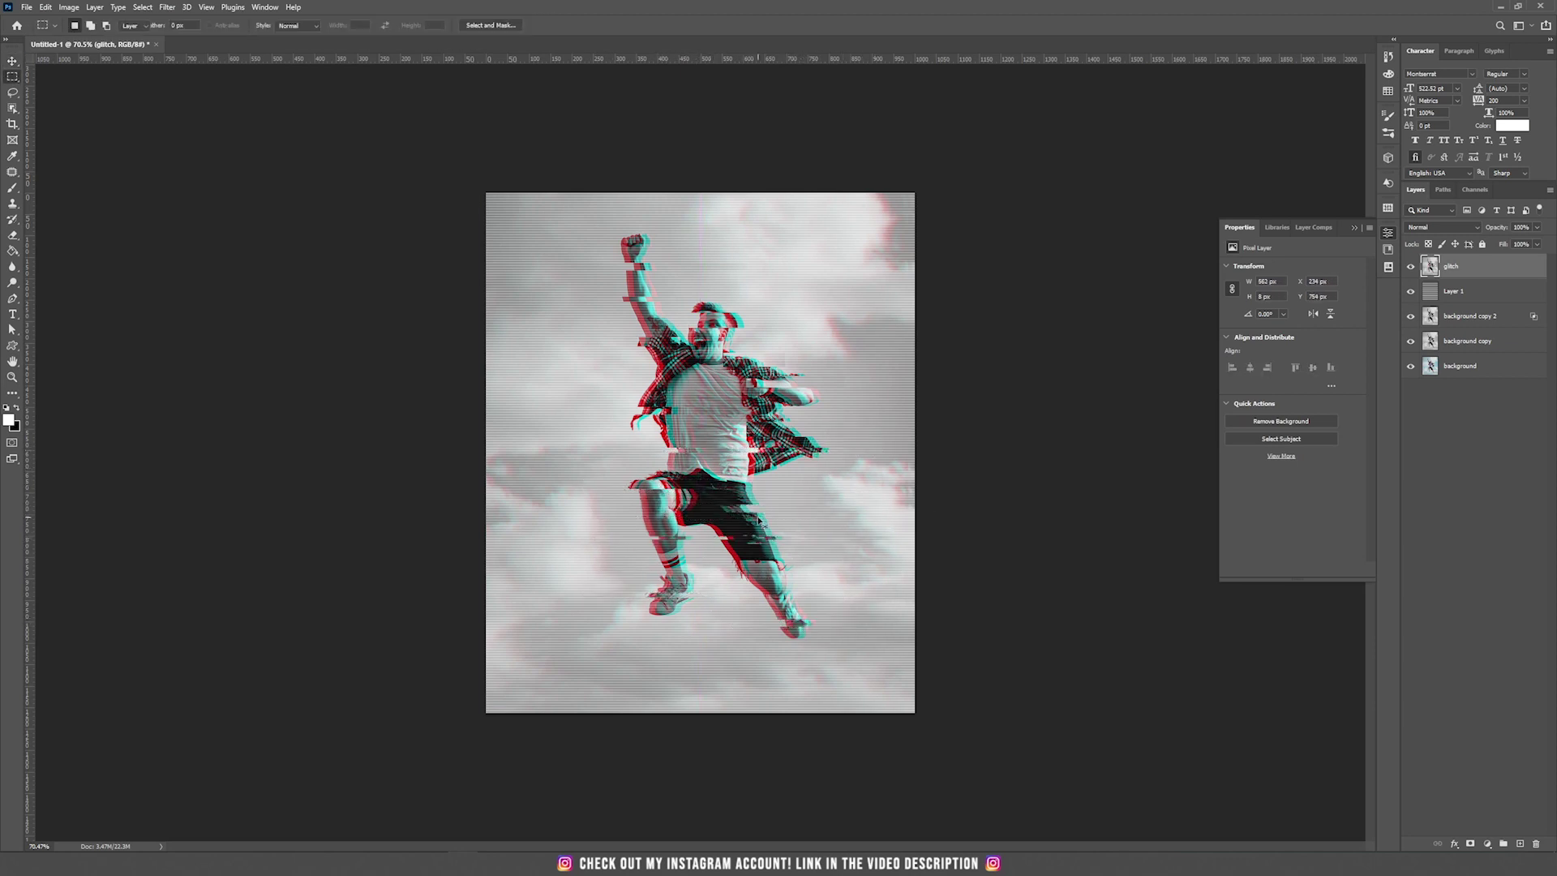
- Shift one thin strip below the raised knee and another across the front shoe to the left, deselecting each
left_click_drag(583, 501, 688, 506)
left_click_drag(673, 503, 664, 503, "ctrl")
key("ctrl+d")
left_click_drag(621, 601, 710, 609)
left_click_drag(690, 605, 672, 605, "ctrl")
key("ctrl+d")
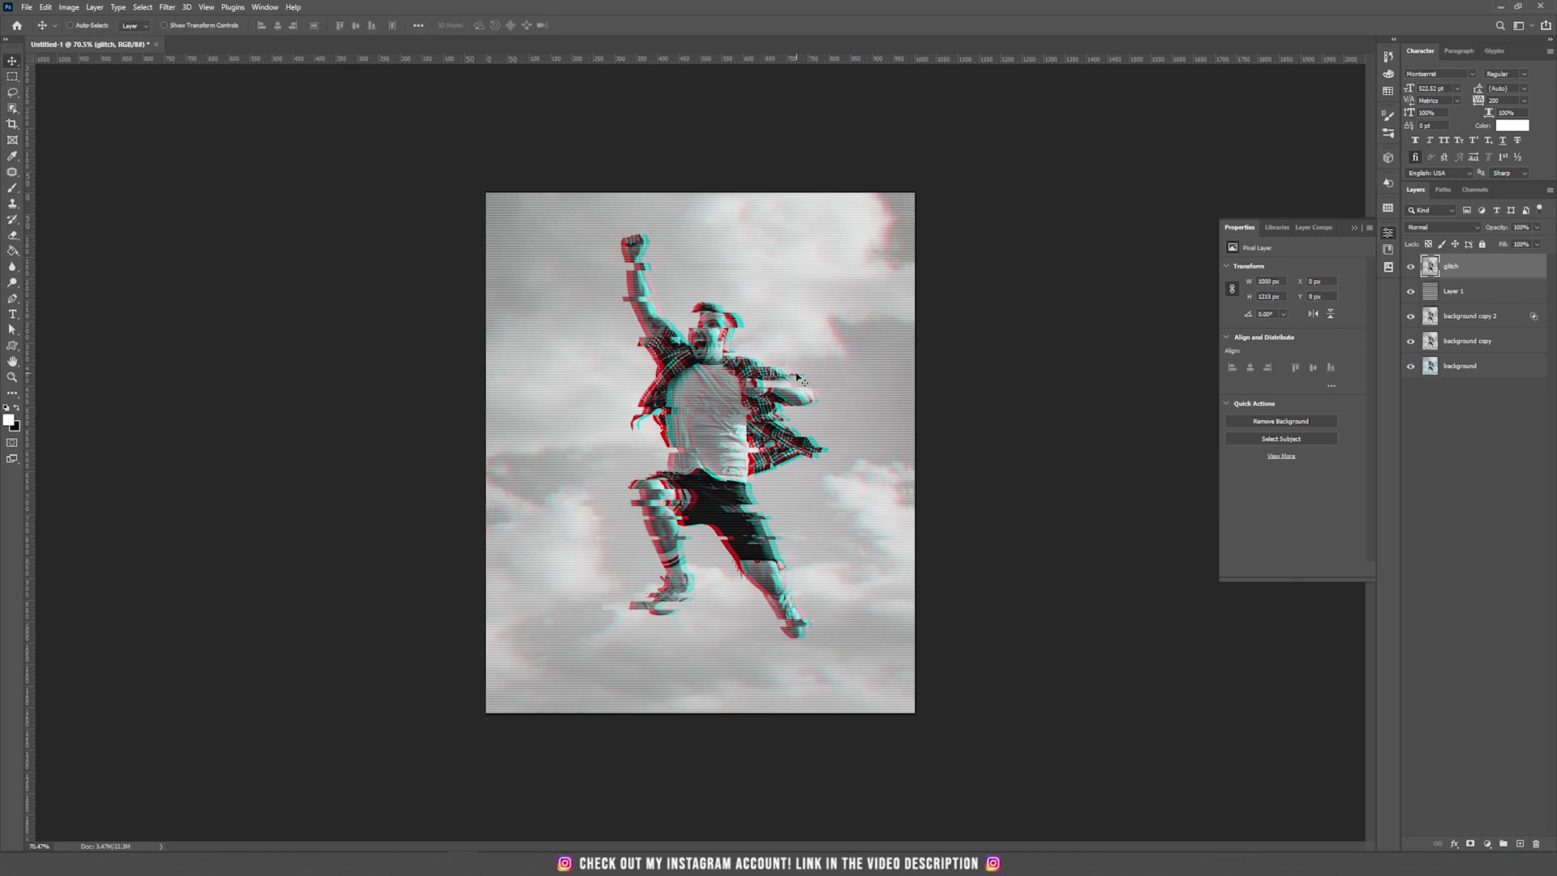
- Shift a strip across the mid-torso slightly right and one across the upper chest slightly left, deselecting each
left_click_drag(515, 402, 907, 414)
left_click_drag(790, 410, 797, 410, "ctrl")
key("ctrl+d")
left_click_drag(903, 364, 609, 386)
left_click_drag(714, 371, 708, 371, "ctrl")
key("ctrl+d")
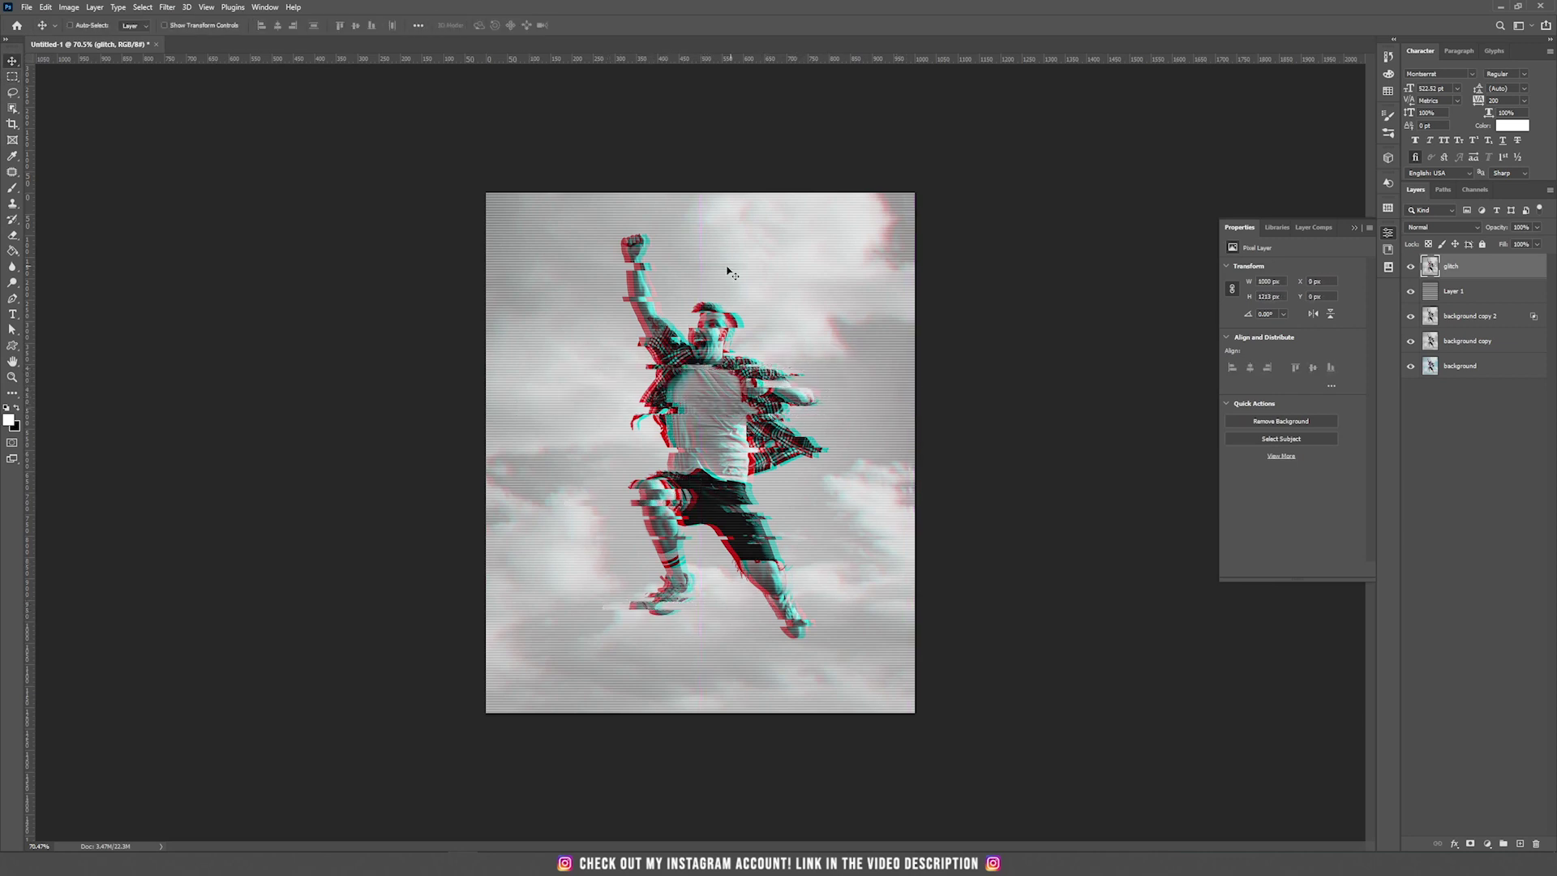
- Shift a thin strip of the raised fist slightly left and displace a small block at the bent arm's hand
left_click_drag(610, 230, 692, 241)
left_click_drag(653, 237, 646, 237, "ctrl")
key("ctrl+d")
left_click(836, 582)
key("m")
left_click_drag(810, 391, 829, 405)
key("ctrl+d")
left_click_drag(621, 235, 637, 247)
left_click_drag(629, 241, 606, 242, "ctrl")
key("ctrl+z")
- Displace small blocks at the trailing foot, the shorts' edge and the raised leg's shin
left_click_drag(807, 616, 821, 625)
left_click_drag(784, 547, 793, 557)
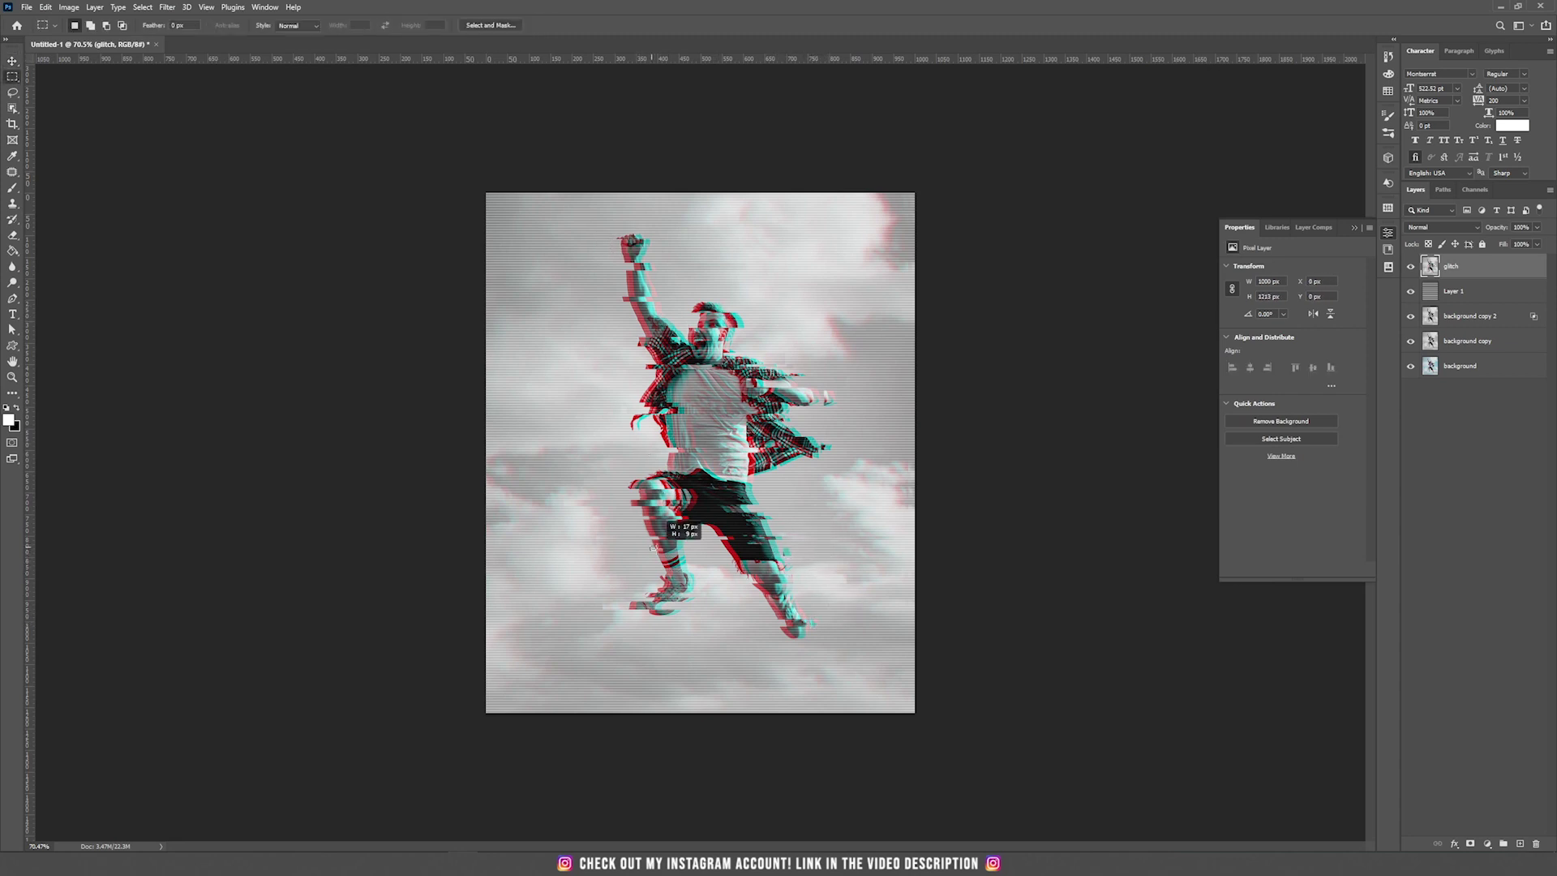
left_click_drag(652, 548, 648, 549)
left_click_drag(654, 548, 650, 548)
- Displace small blocks at the tip of the open shirt's edge and at its lower hem beside the waist
mouse_move(663, 433)
left_mouse_down()
mouse_move(678, 442)
mouse_move(650, 440)
left_mouse_up()
left_click_drag(737, 466, 758, 477)
mouse_move(750, 475)
left_mouse_down()
mouse_move(777, 476)
mouse_move(757, 488)
left_mouse_up()
left_click_drag(749, 478, 744, 478)
key("m")
- Offset a thin strip across the bottom of the shorts, shift part of the raised shoe right, and deselect
left_click_drag(699, 556, 766, 559)
left_click_drag(730, 557, 630, 599)
left_click_drag(670, 585, 685, 585)
key("ctrl+d")
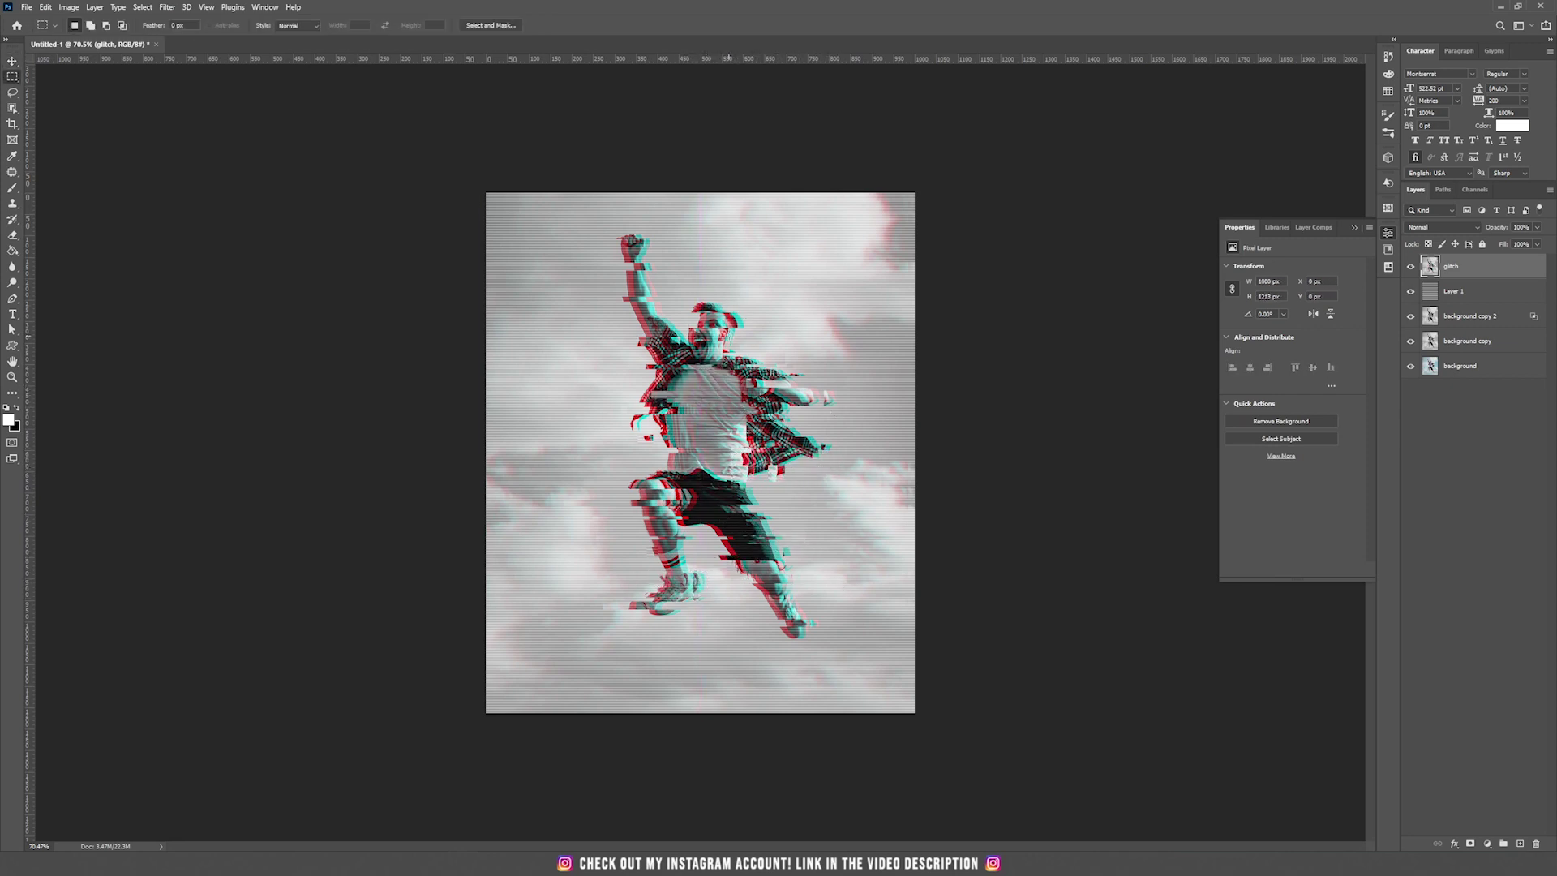
key("v")
left_click_drag(728, 335, 725, 337)
scroll(803, 377, "down", 4)
scroll(794, 378, "up", 4)
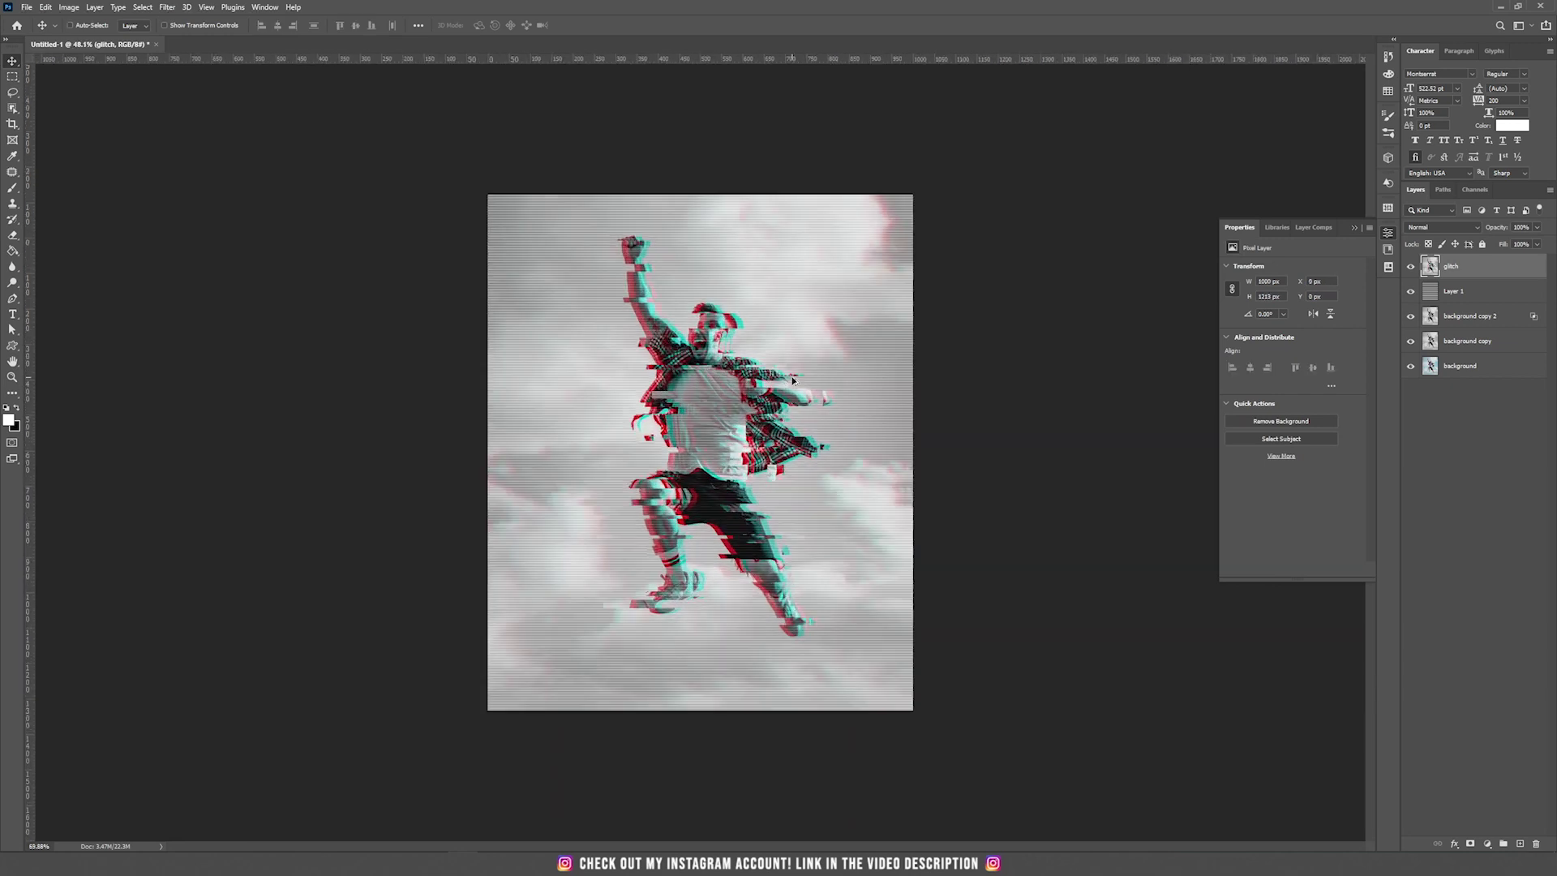
scroll(792, 379, "up", 1)
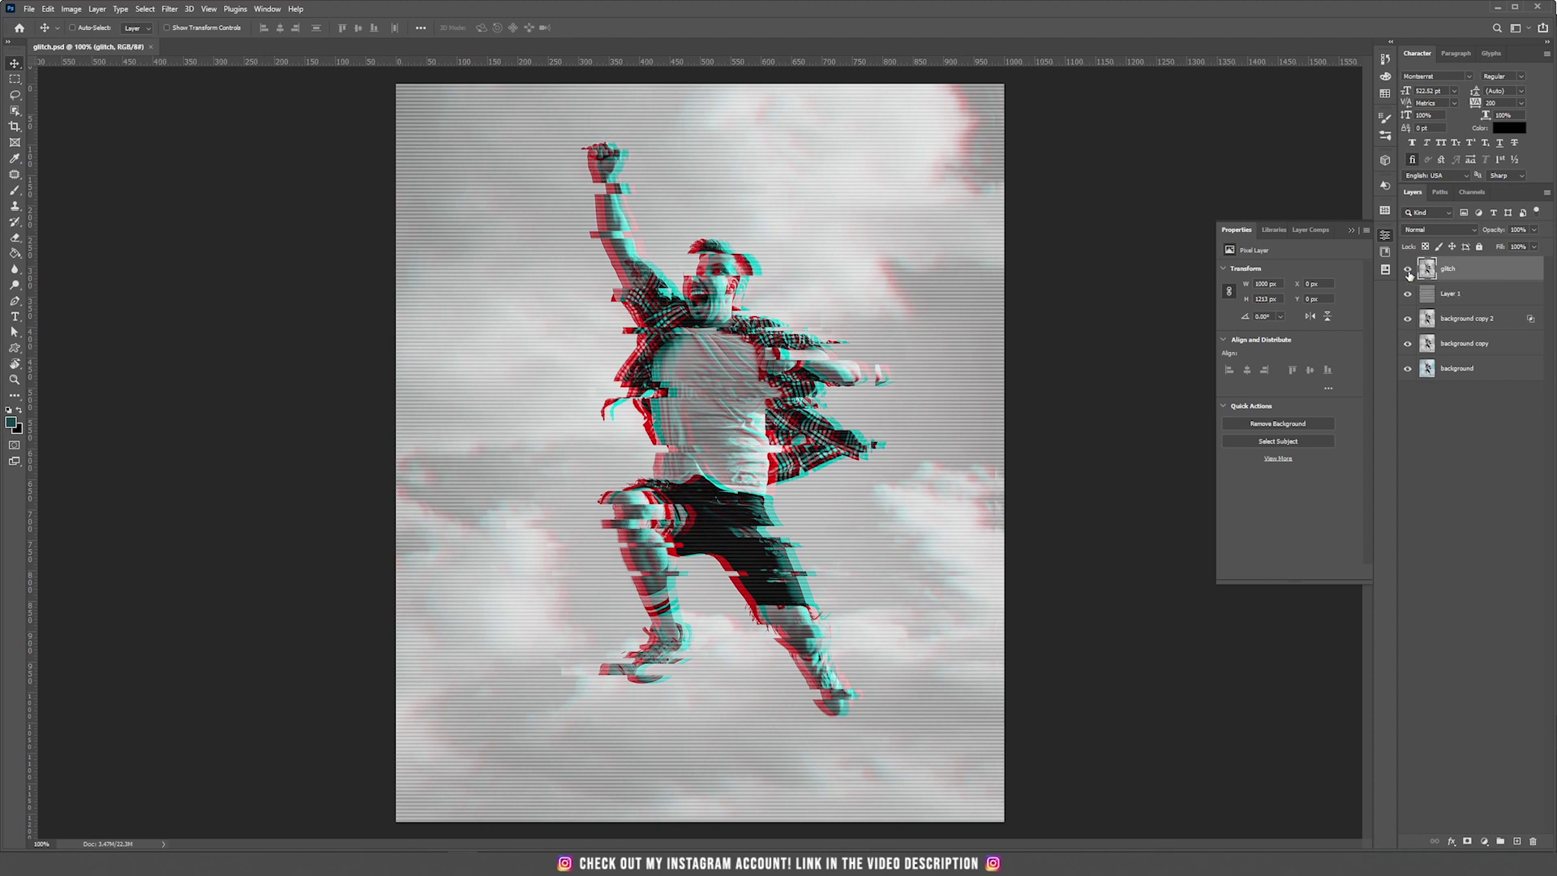
- Hide the glitch layer and stamp all visible layers into a new merged layer above Layer 1
left_click(1409, 271)
left_click(1486, 303)
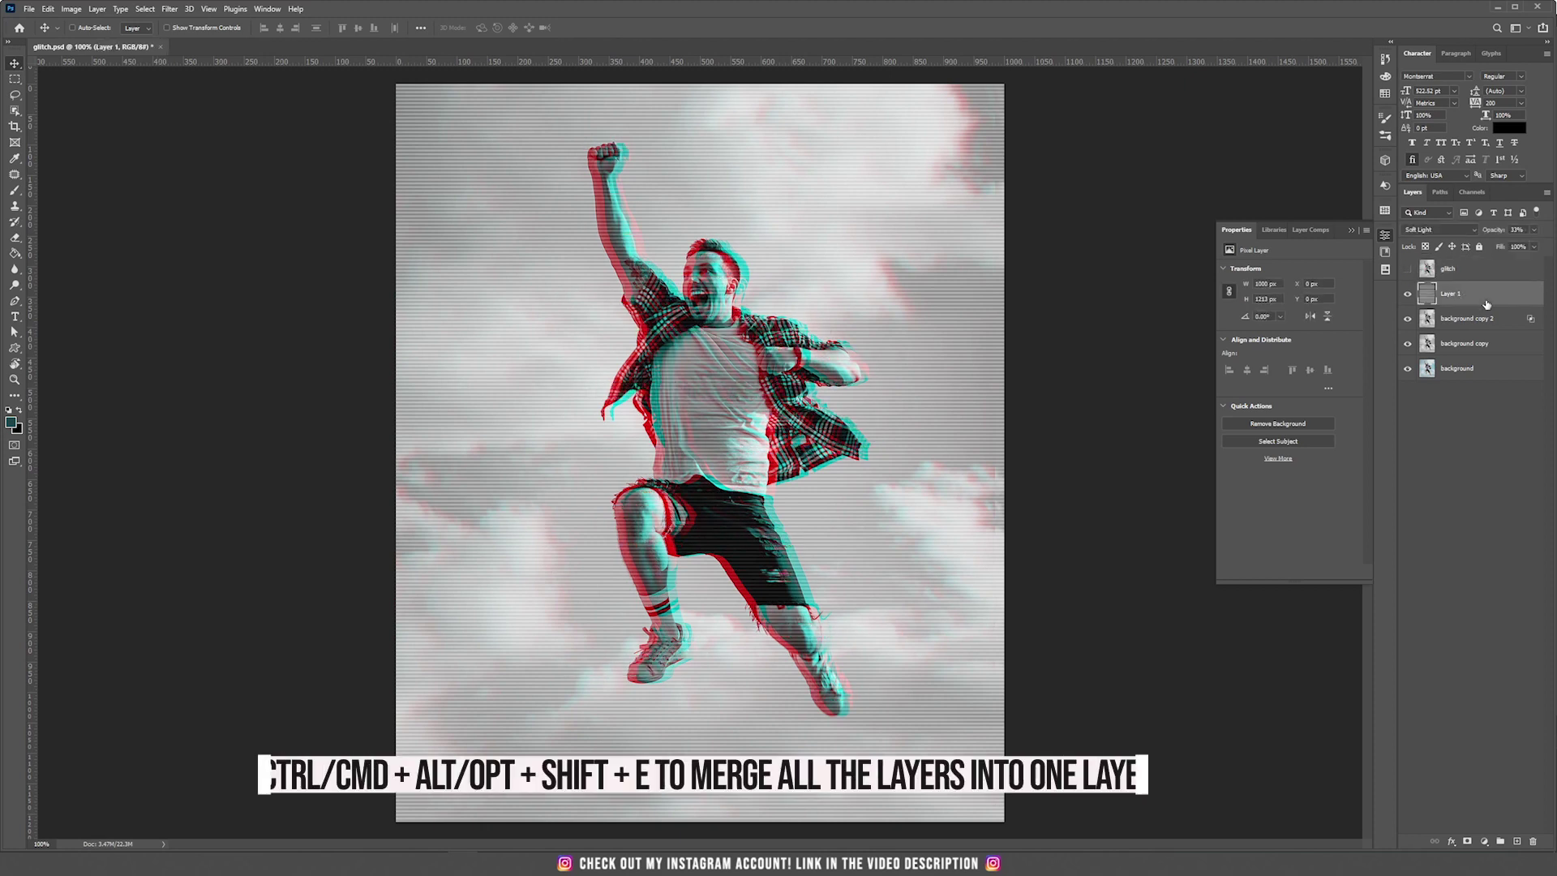
key("ctrl+alt+shift+e")
left_click_drag(845, 355, 756, 438)
key("ctrl+z")
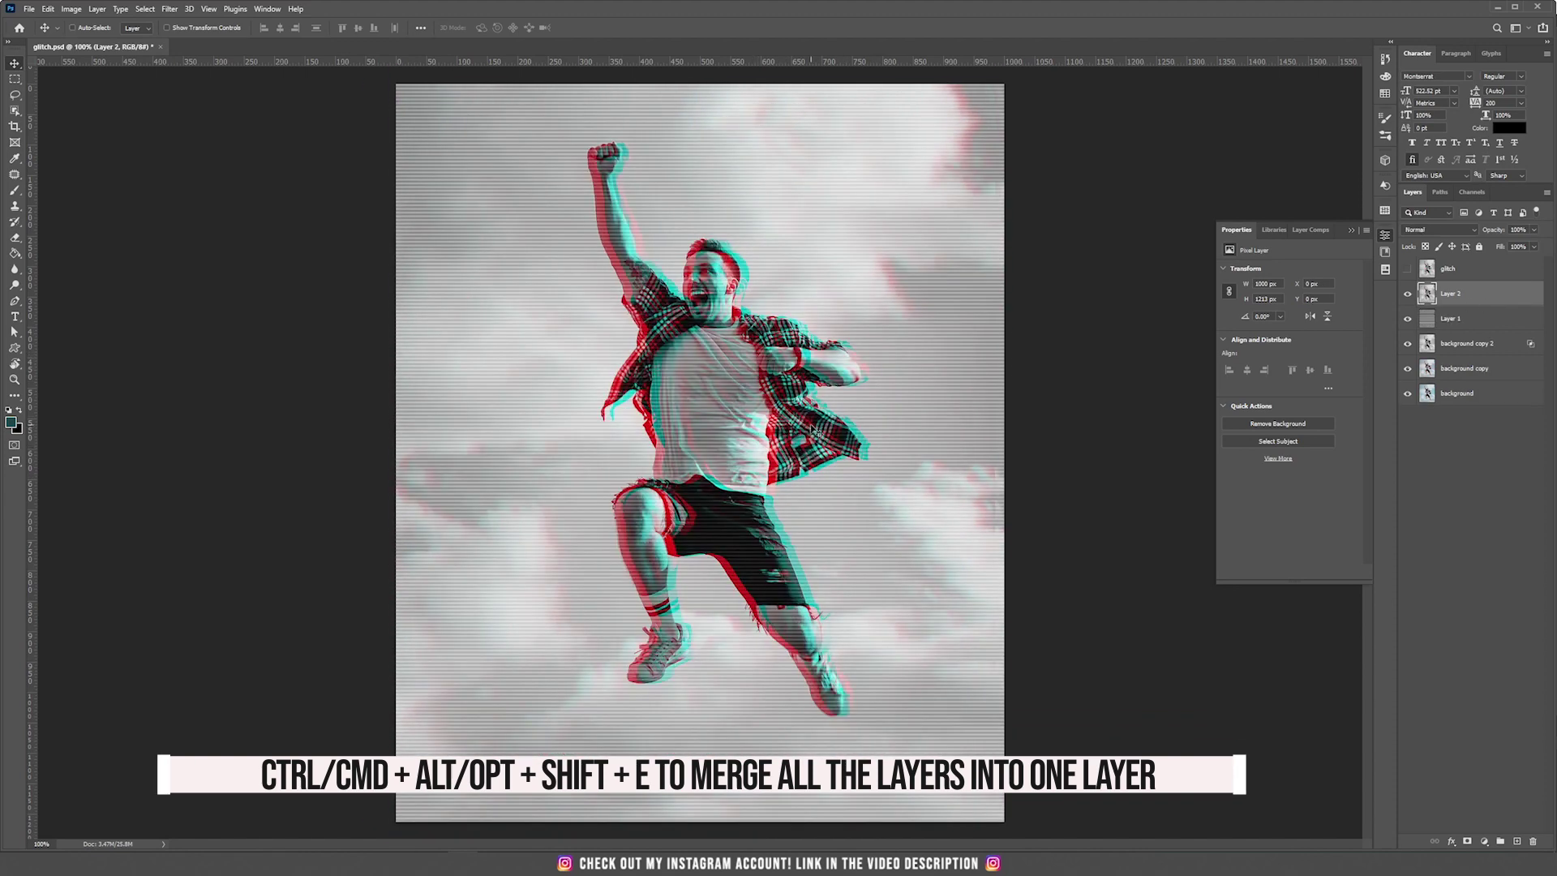
- Start a multi-area rectangular marquee selection with thin strips across the raised fist, arm, head and shoulder
key("m")
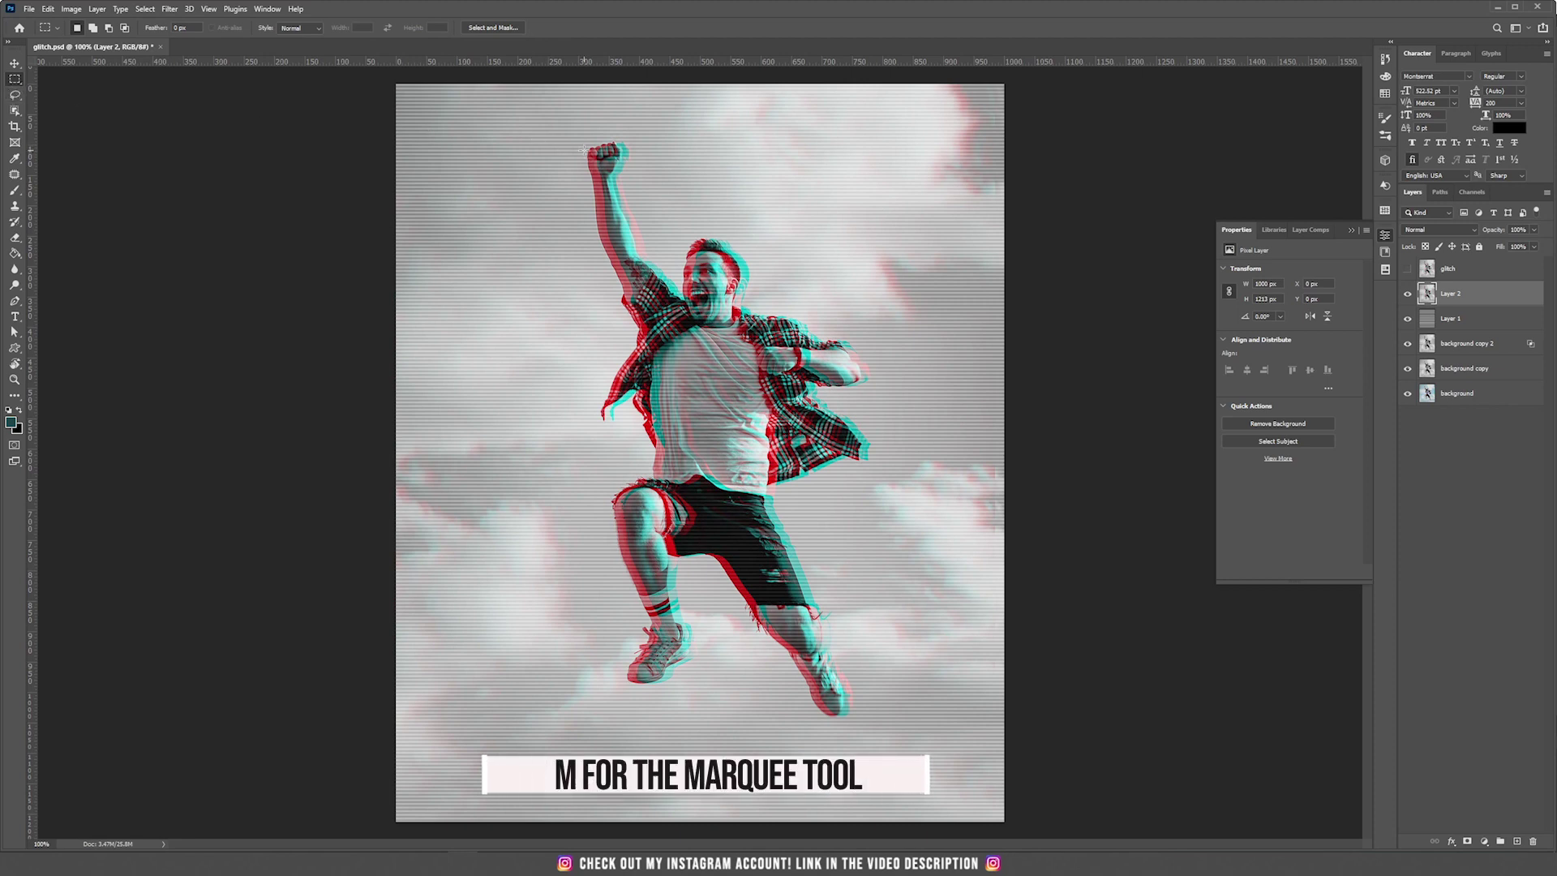
left_click_drag(572, 147, 739, 248)
left_click_drag(763, 302, 837, 327)
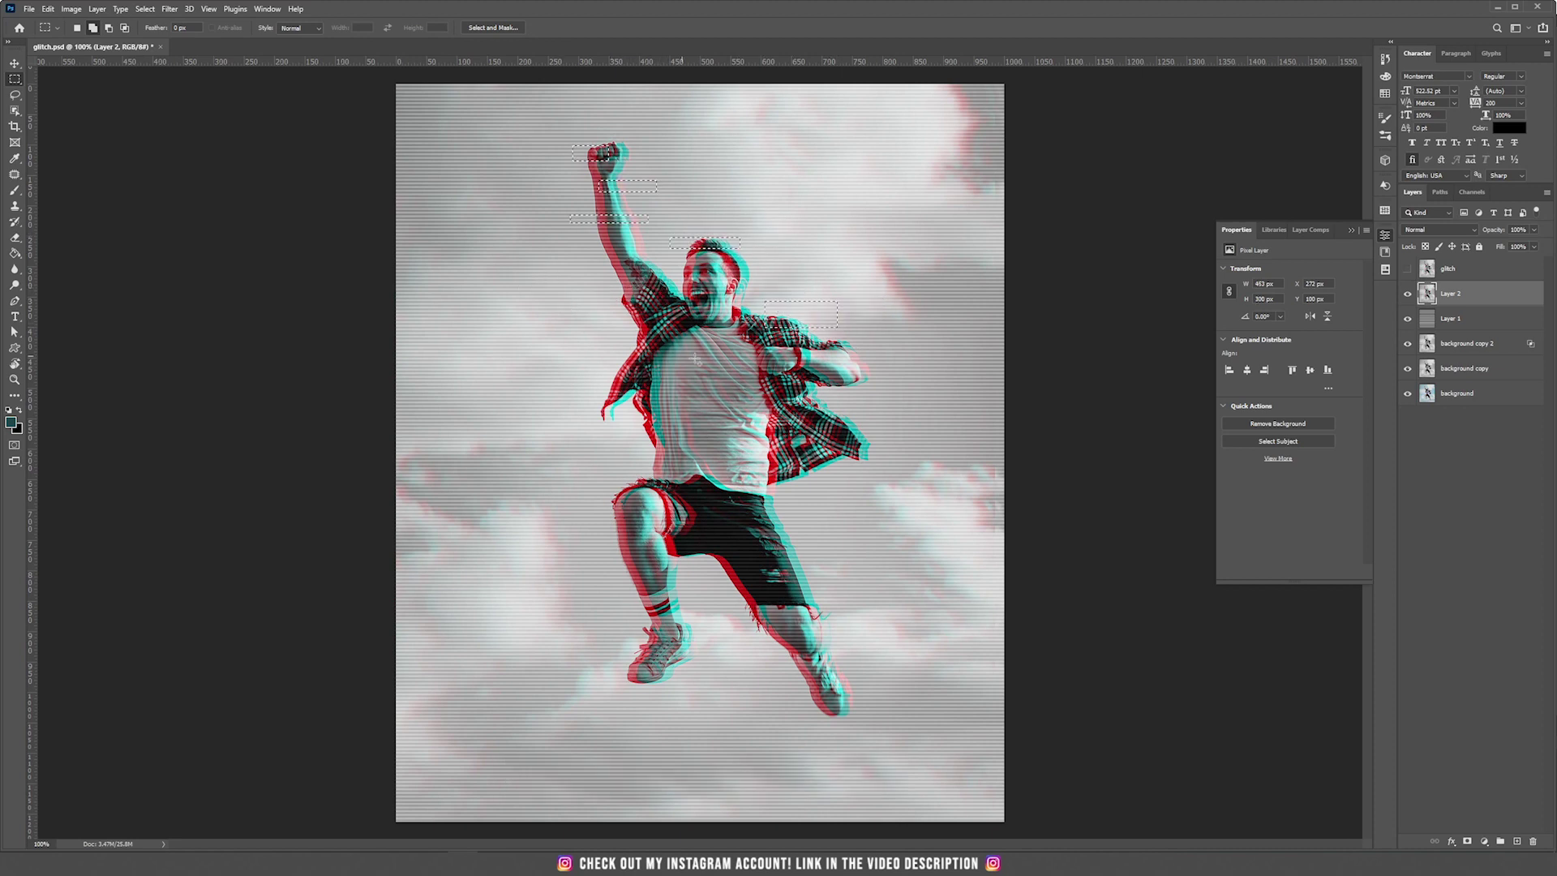
- Add thin rectangular strips across both sides of the open shirt and the T-shirt to the selection
left_click_drag(666, 351, 558, 366)
left_click_drag(672, 414, 554, 423)
left_click_drag(781, 405, 859, 416)
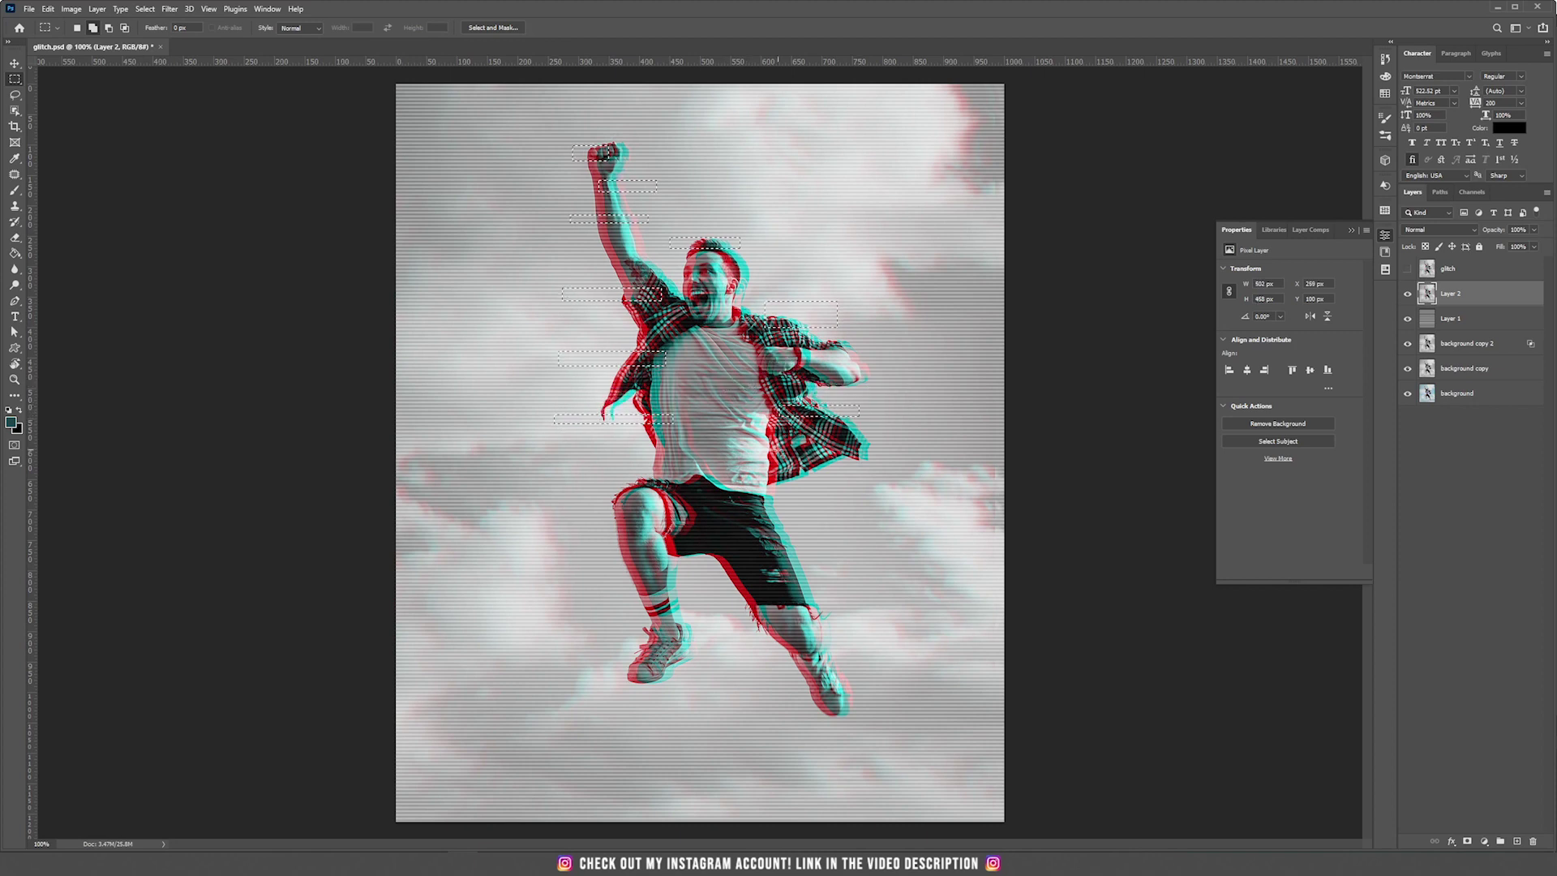
left_click_drag(744, 459, 808, 478)
left_click_drag(725, 380, 753, 386)
left_click_drag(835, 431, 915, 446)
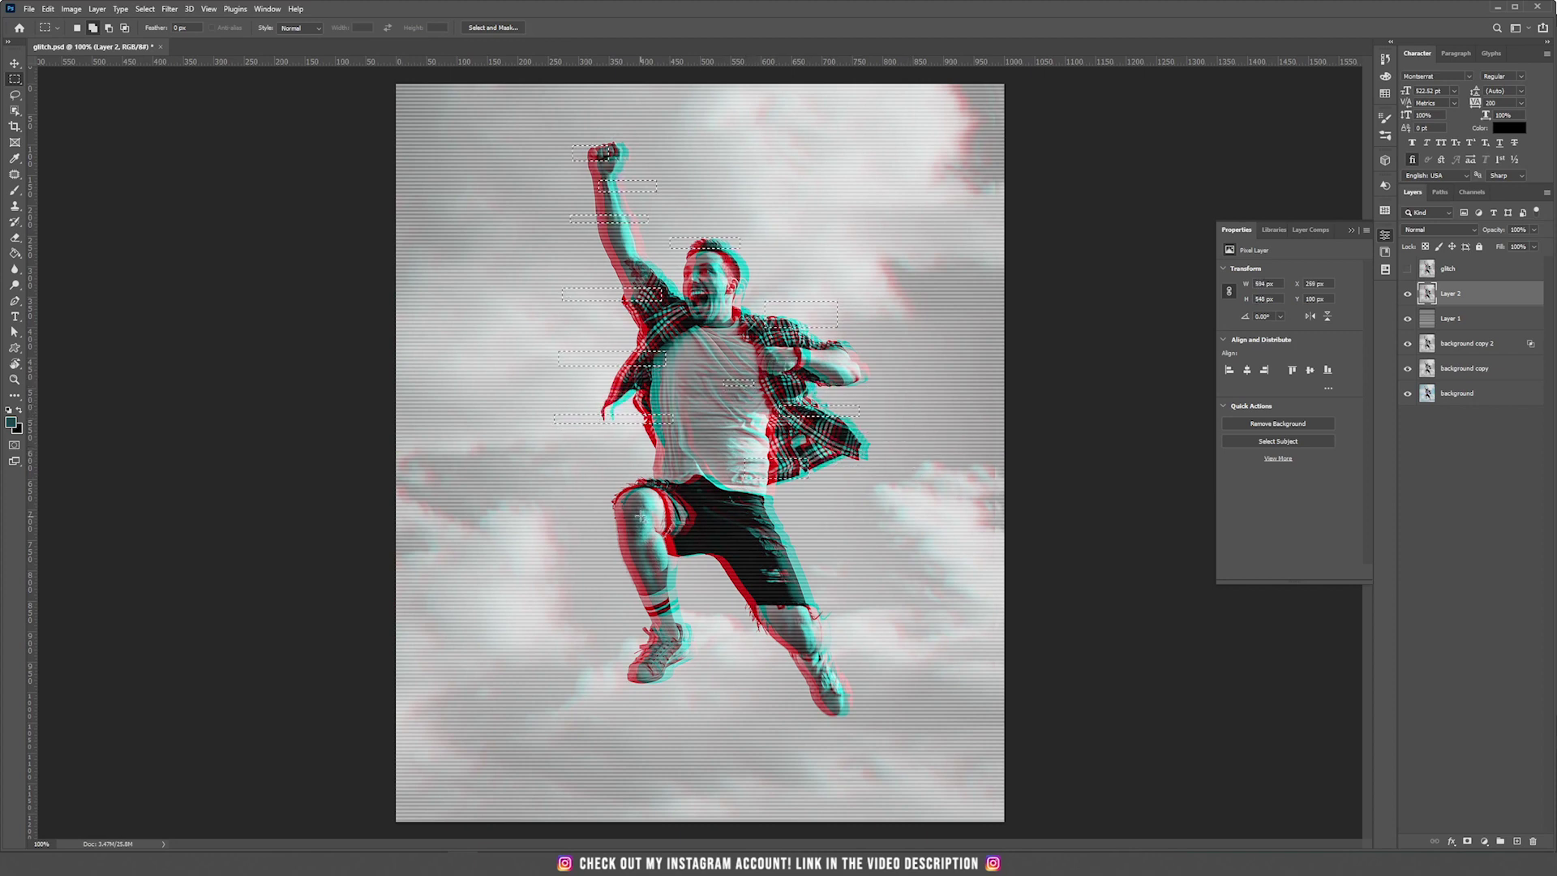
- Add rectangular strips across the raised knee, shorts, shins and both feet to the selection
left_click_drag(667, 490, 529, 503)
left_click_drag(665, 533, 588, 542)
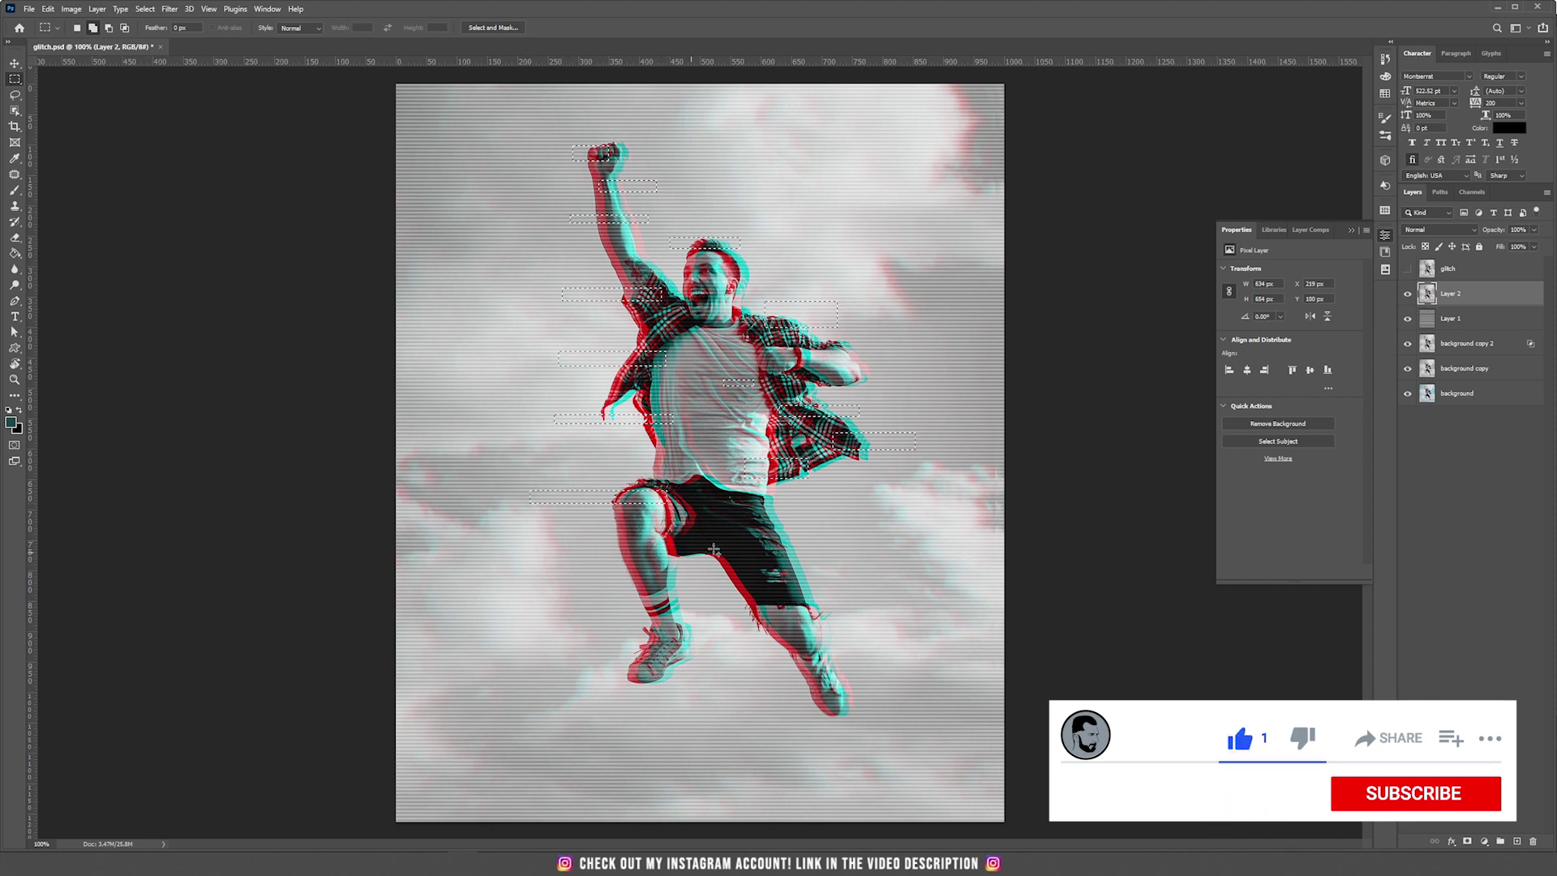
left_click_drag(737, 534, 869, 601)
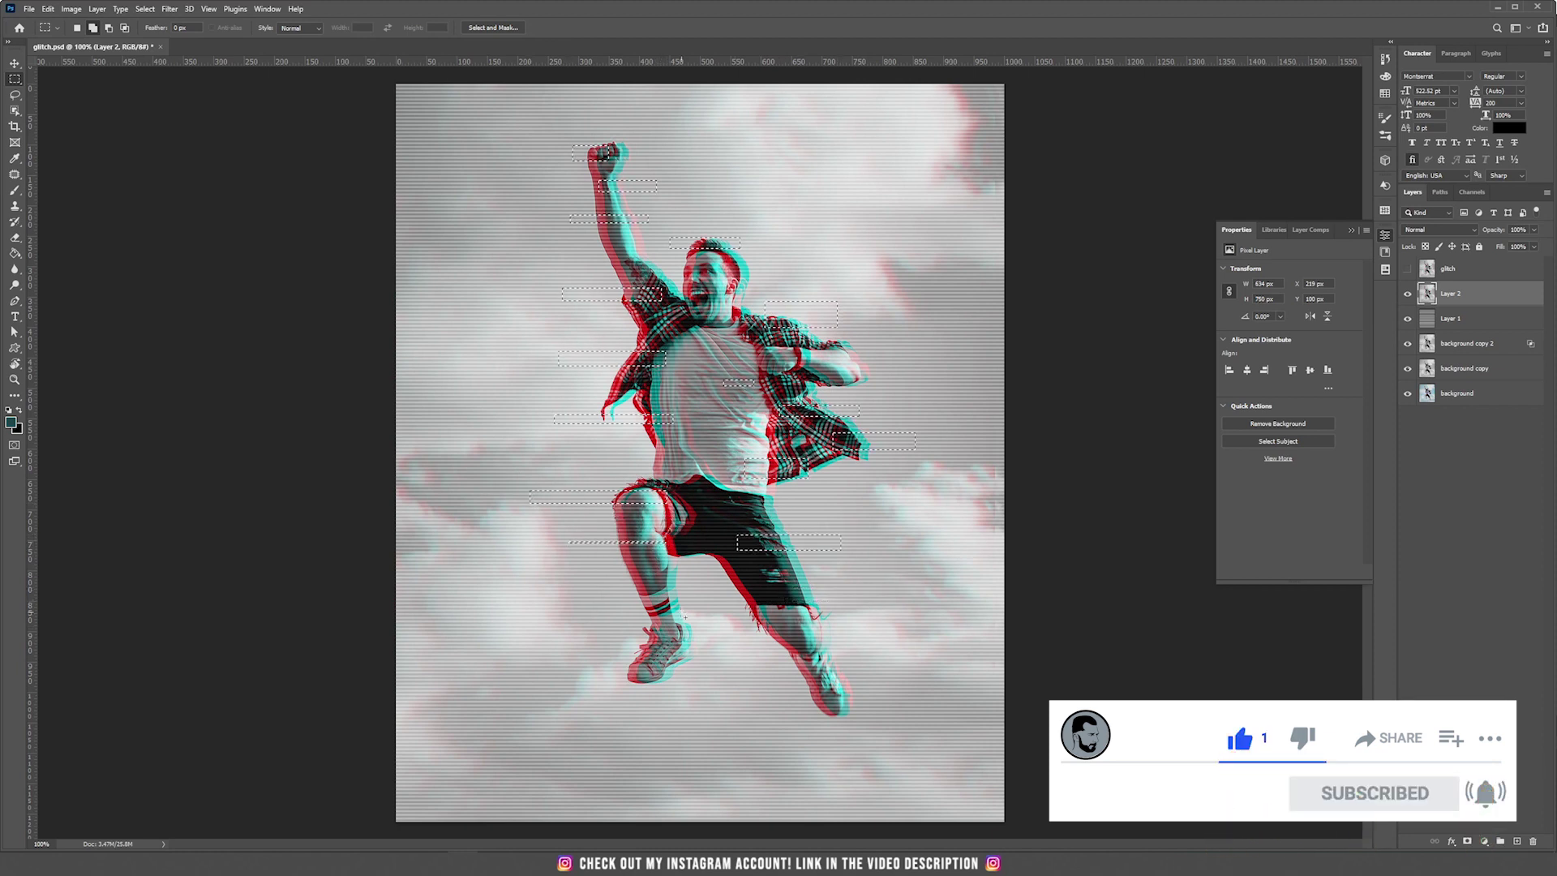
left_click_drag(687, 599, 546, 602)
left_click_drag(674, 568, 580, 578)
left_click_drag(687, 661, 591, 678)
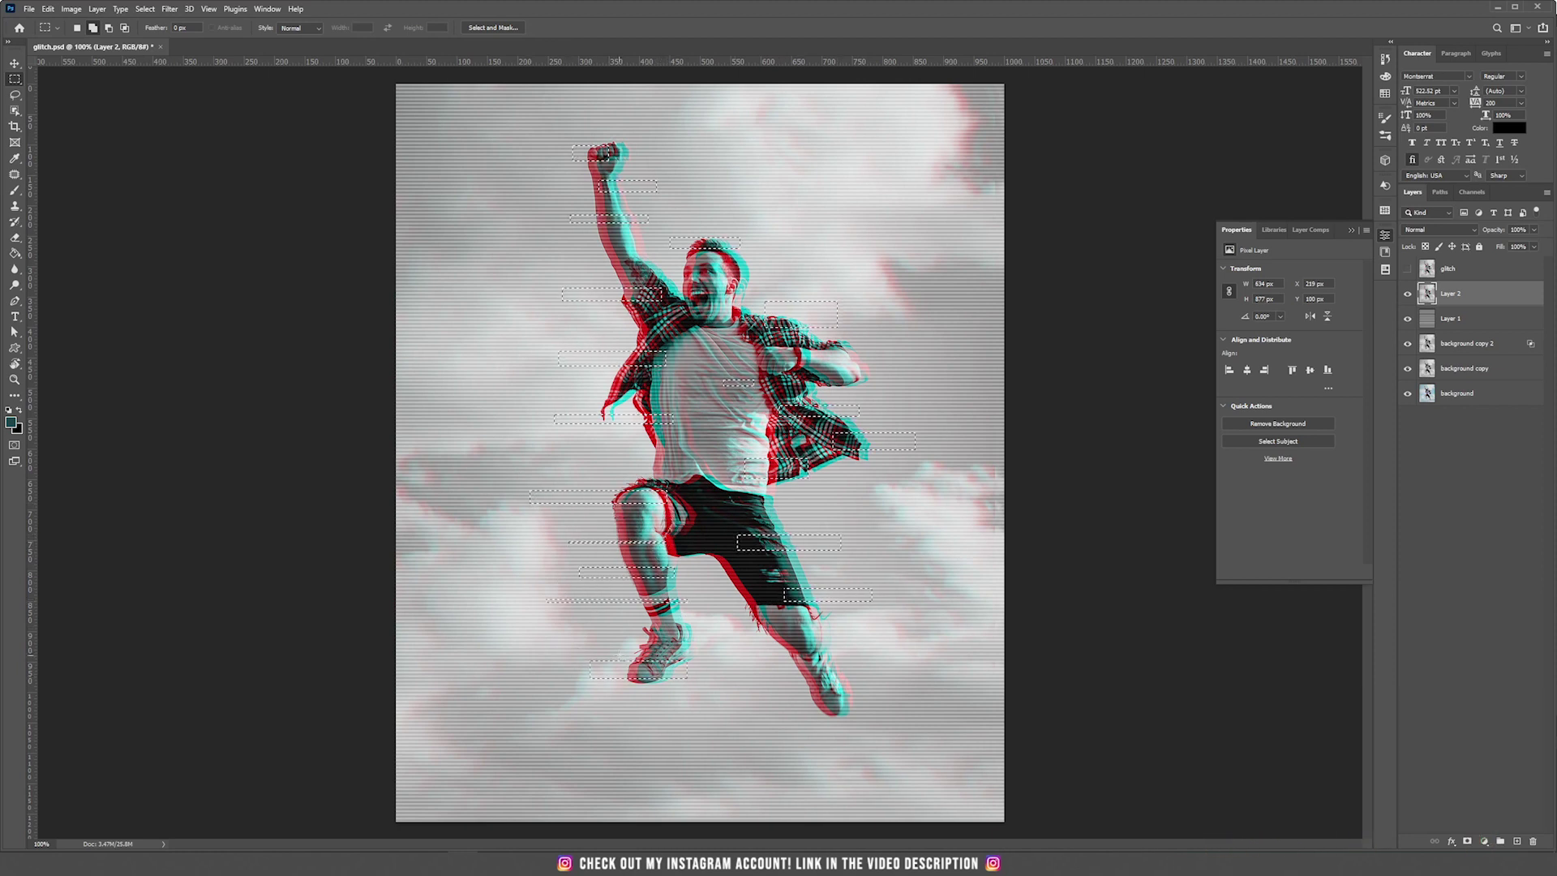
left_click_drag(771, 635, 869, 651)
left_click_drag(802, 703, 878, 725)
- Add small strips over the T-shirt, waist, face, bent arm and raised forearm to the selection
left_click_drag(695, 408, 724, 424)
left_click_drag(623, 452, 695, 466)
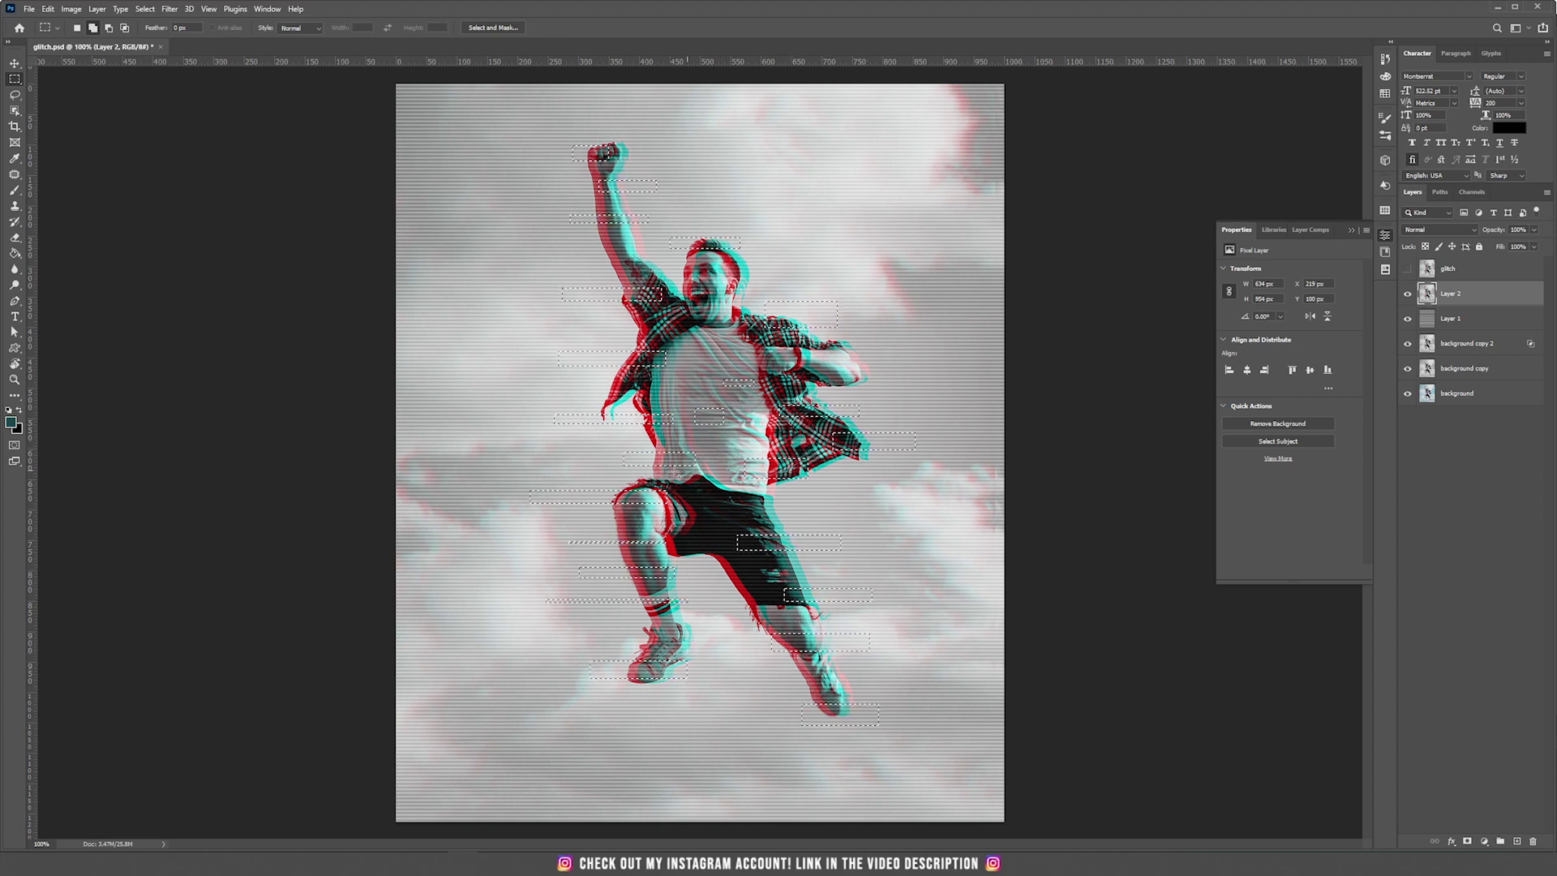
left_click_drag(699, 265, 632, 323)
left_click_drag(808, 361, 853, 351)
mouse_move(625, 234)
left_mouse_down()
mouse_move(604, 251)
mouse_move(618, 241)
left_mouse_up()
- Apply a Square-type Wave distortion to the selected strips, adjusting the scale and number of generators, and deselect
left_click(170, 9)
mouse_move(210, 209)
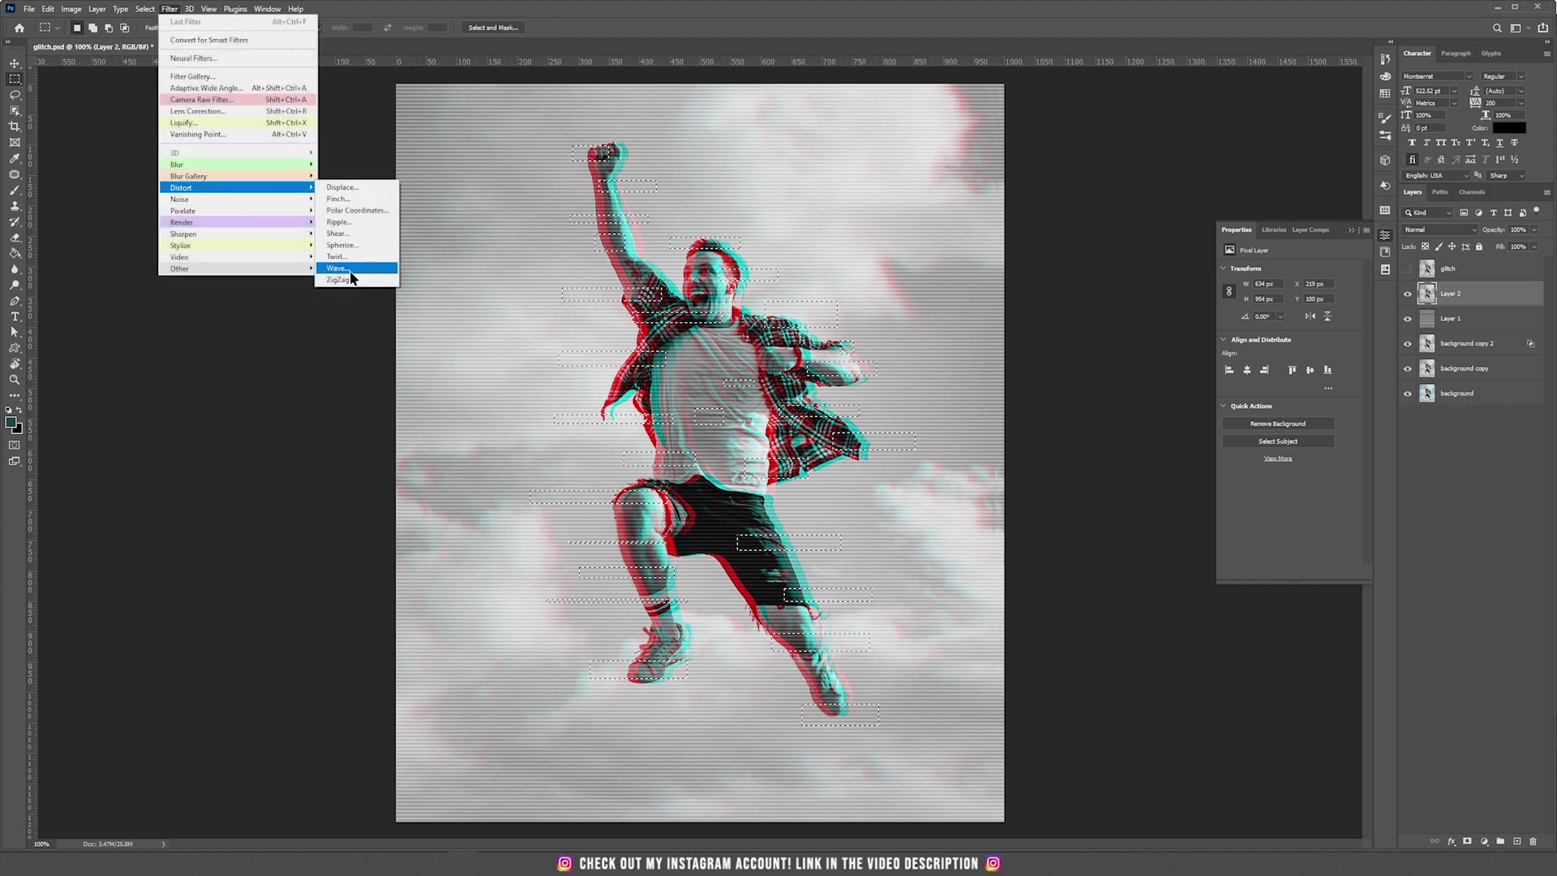
left_click(351, 270)
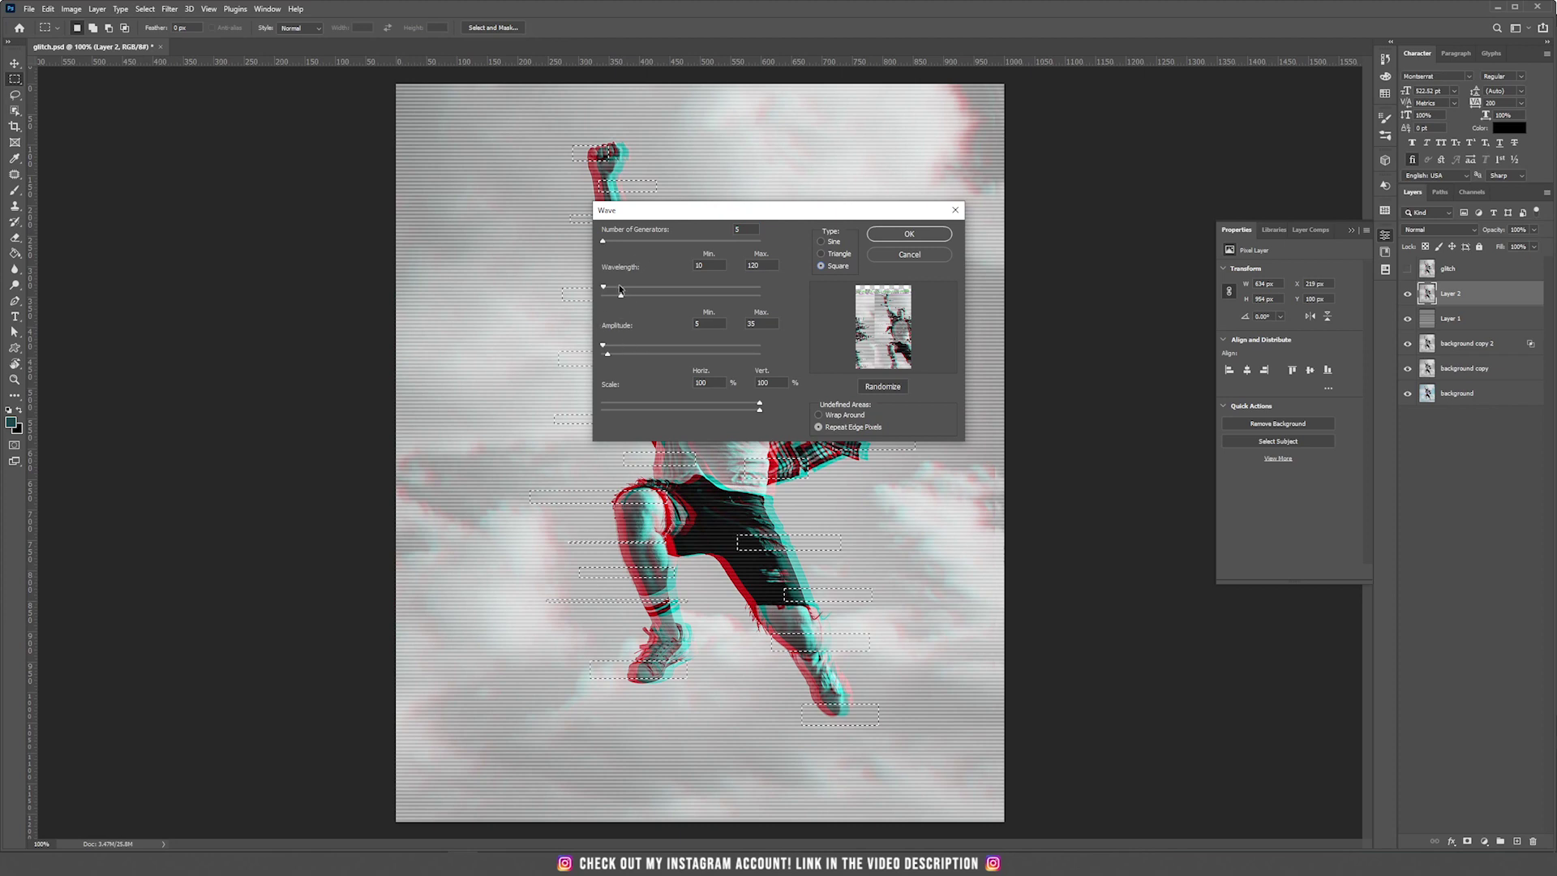
left_click_drag(603, 346, 603, 408)
left_click_drag(625, 408, 618, 412)
left_click_drag(609, 412, 607, 412)
left_click_drag(621, 244, 601, 243)
type("9")
left_click(902, 235)
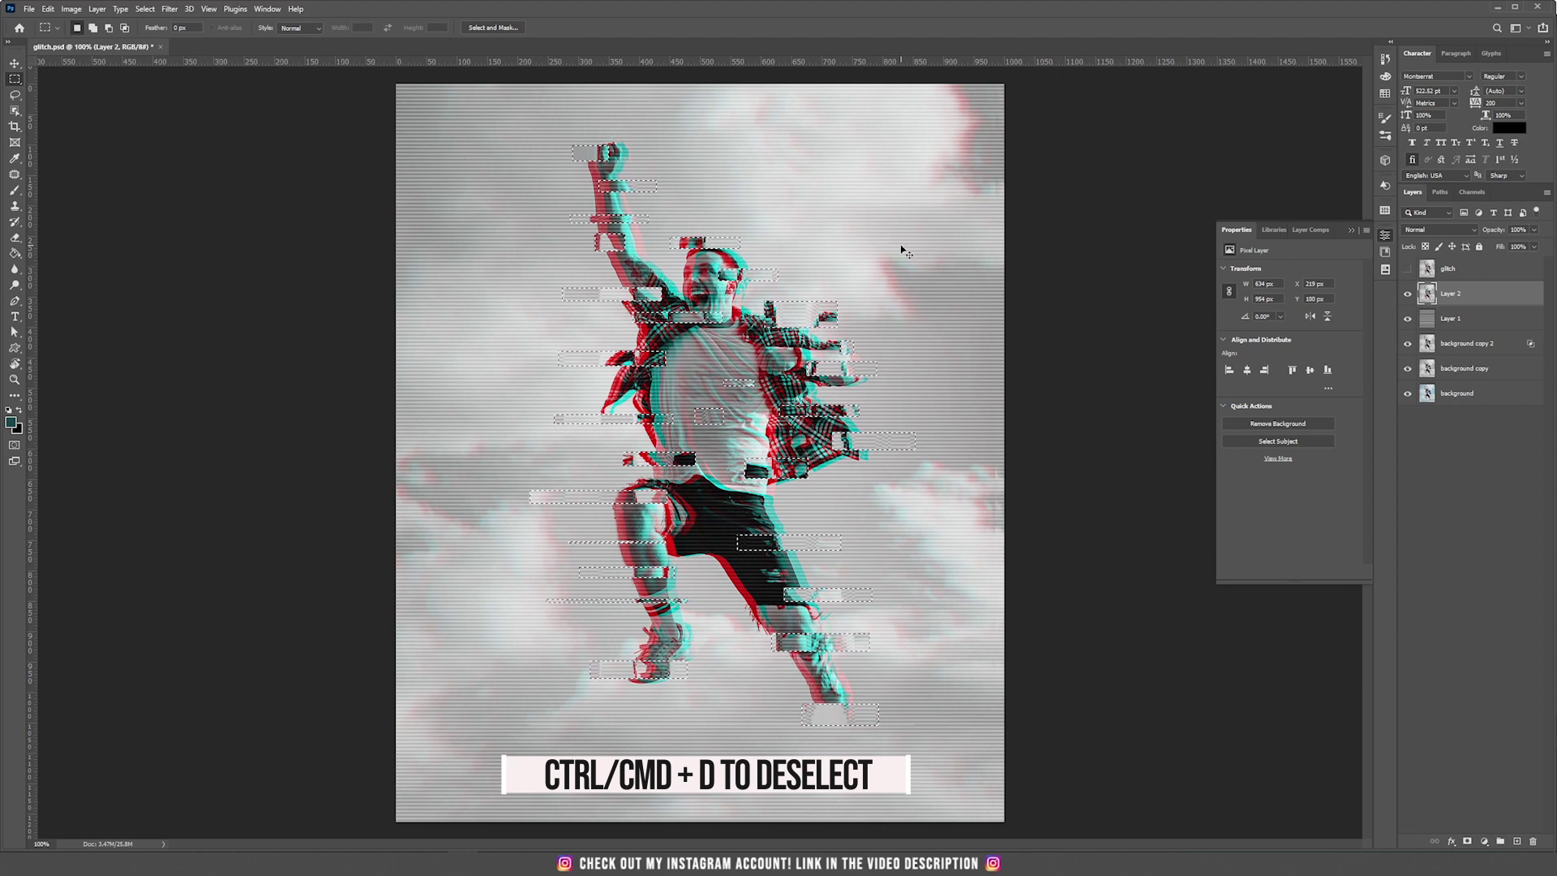
key("ctrl+d")
- Inspect the wave-distorted strips up close and compare them with the manual version by toggling the glitch layer's visibility
scroll(801, 416, "down", 4)
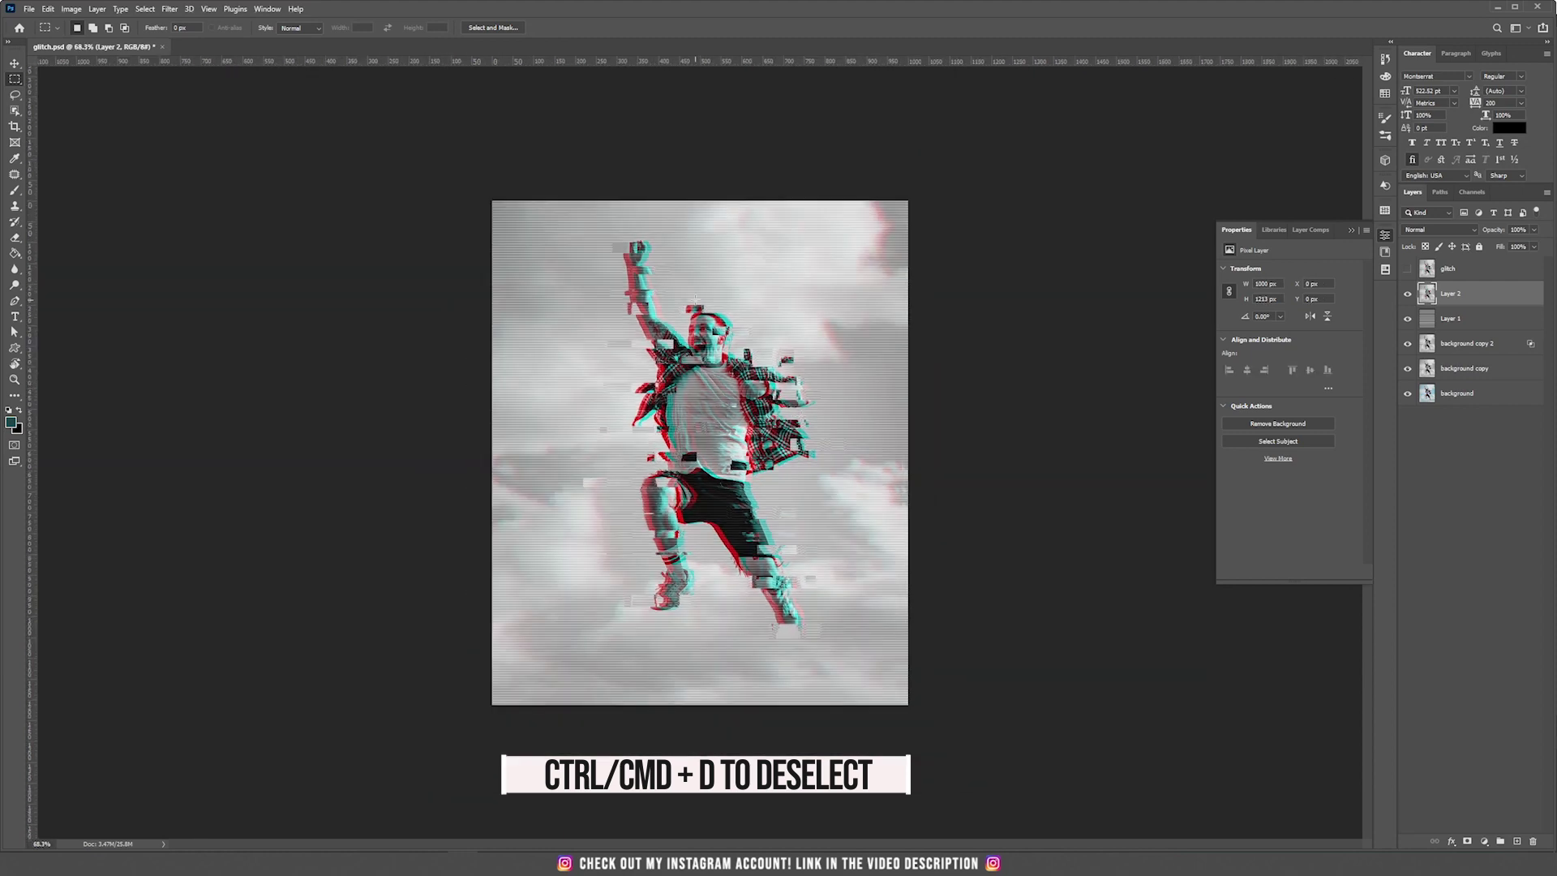
scroll(706, 304, "up", 5)
key("v")
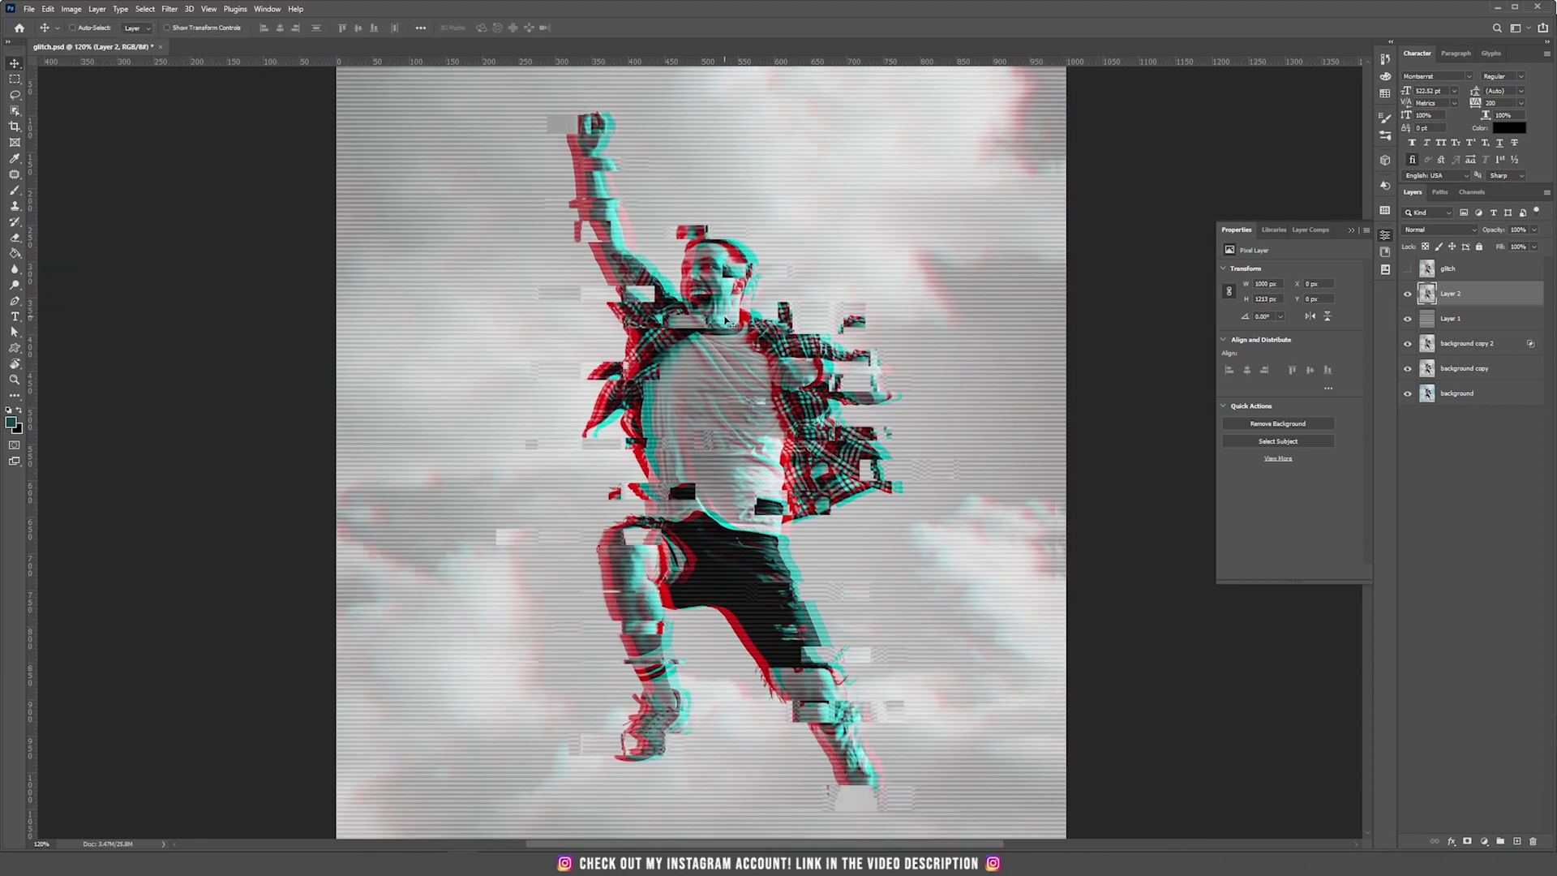
scroll(726, 321, "down", 3)
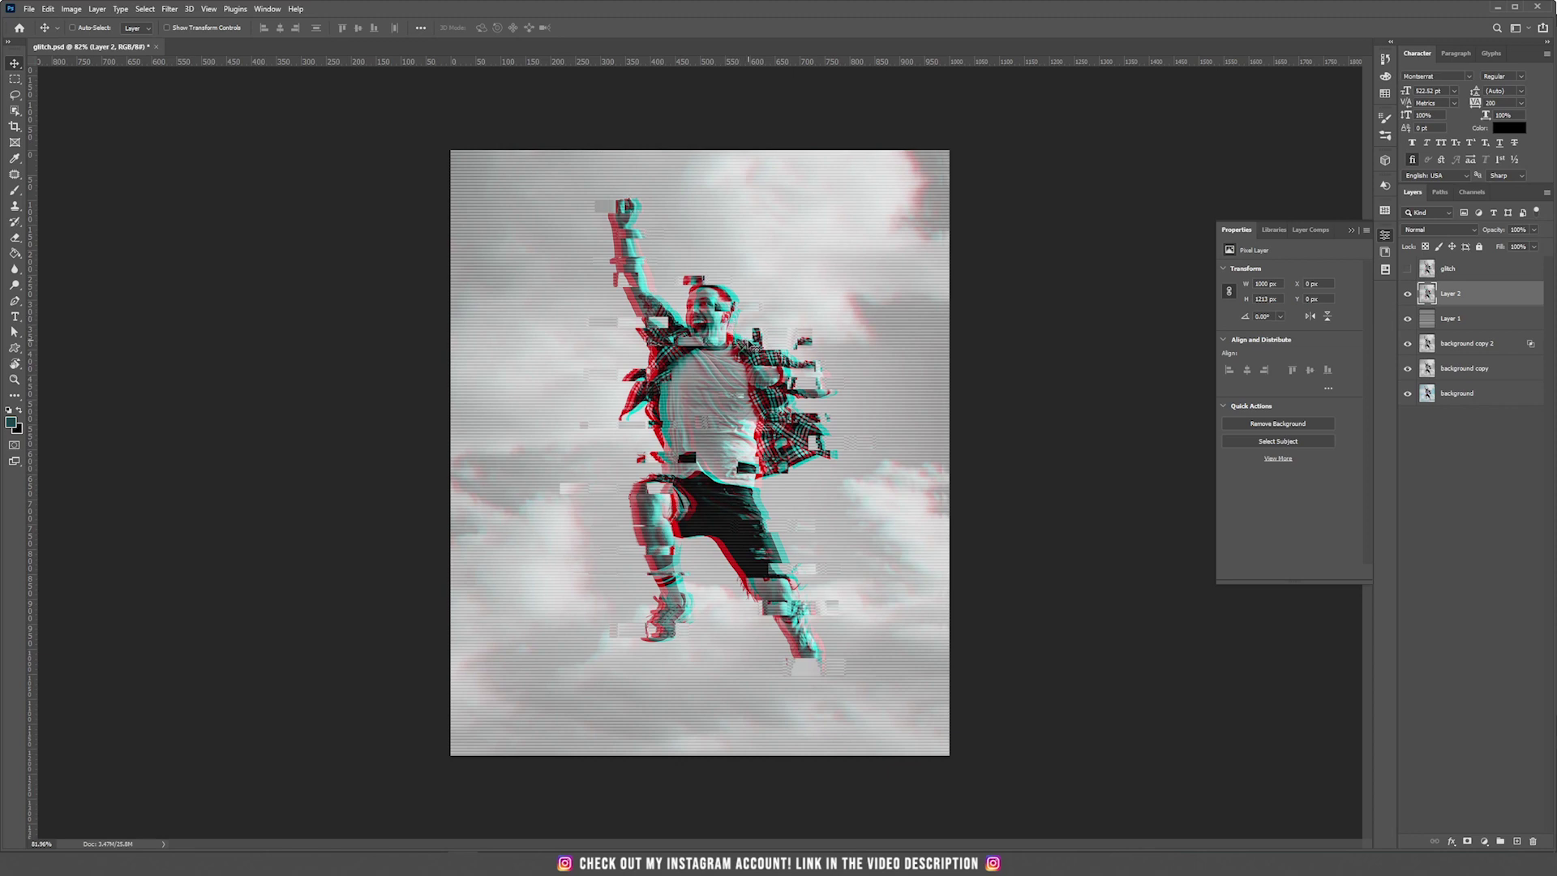
left_click(1407, 269)
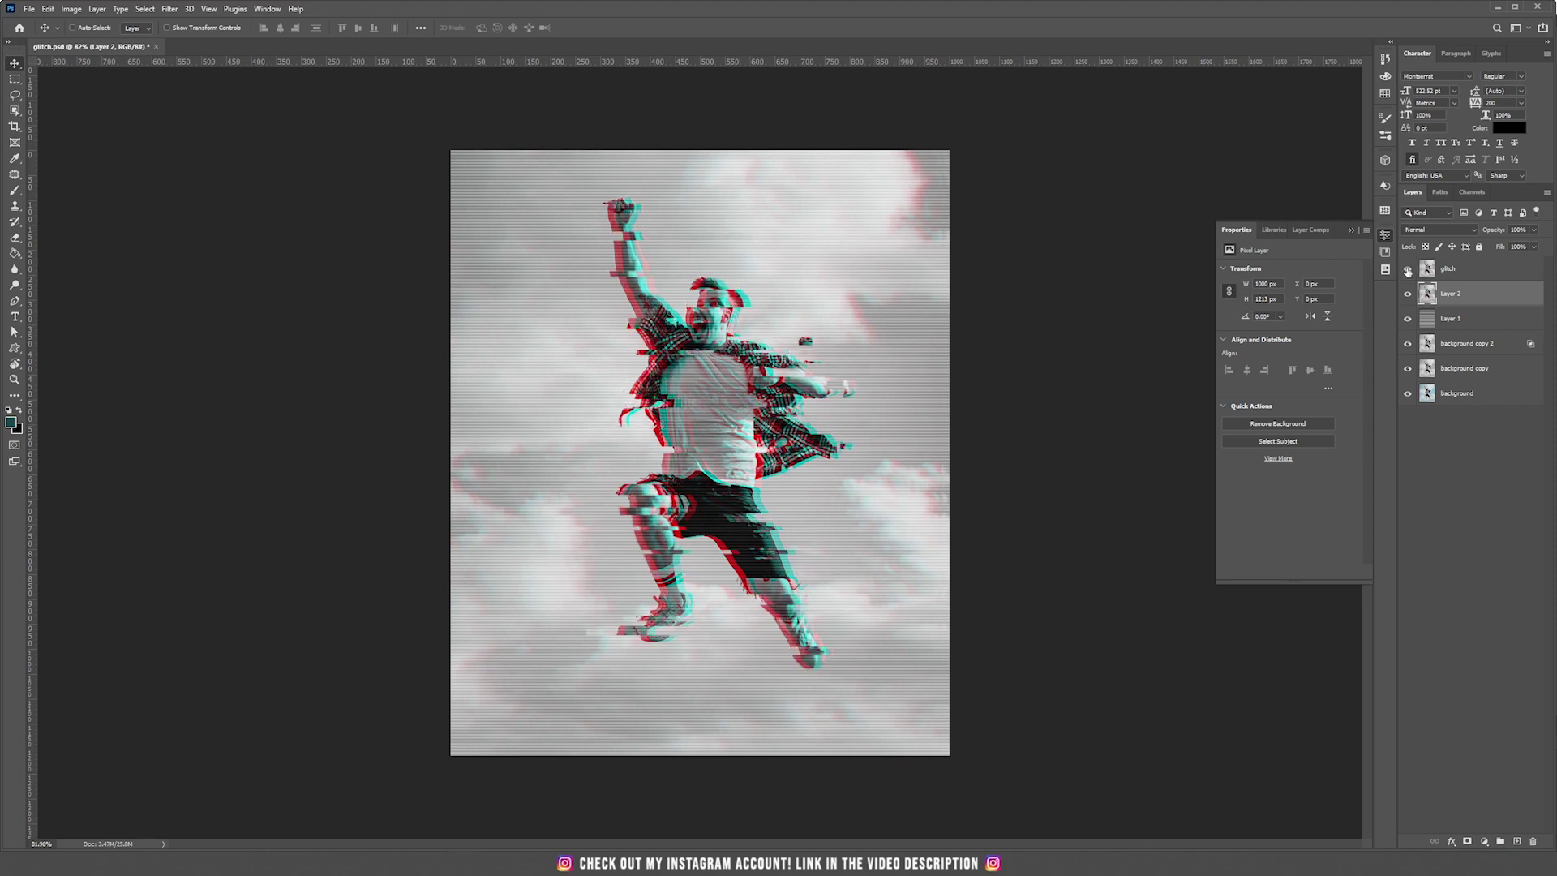
left_click(1408, 269)
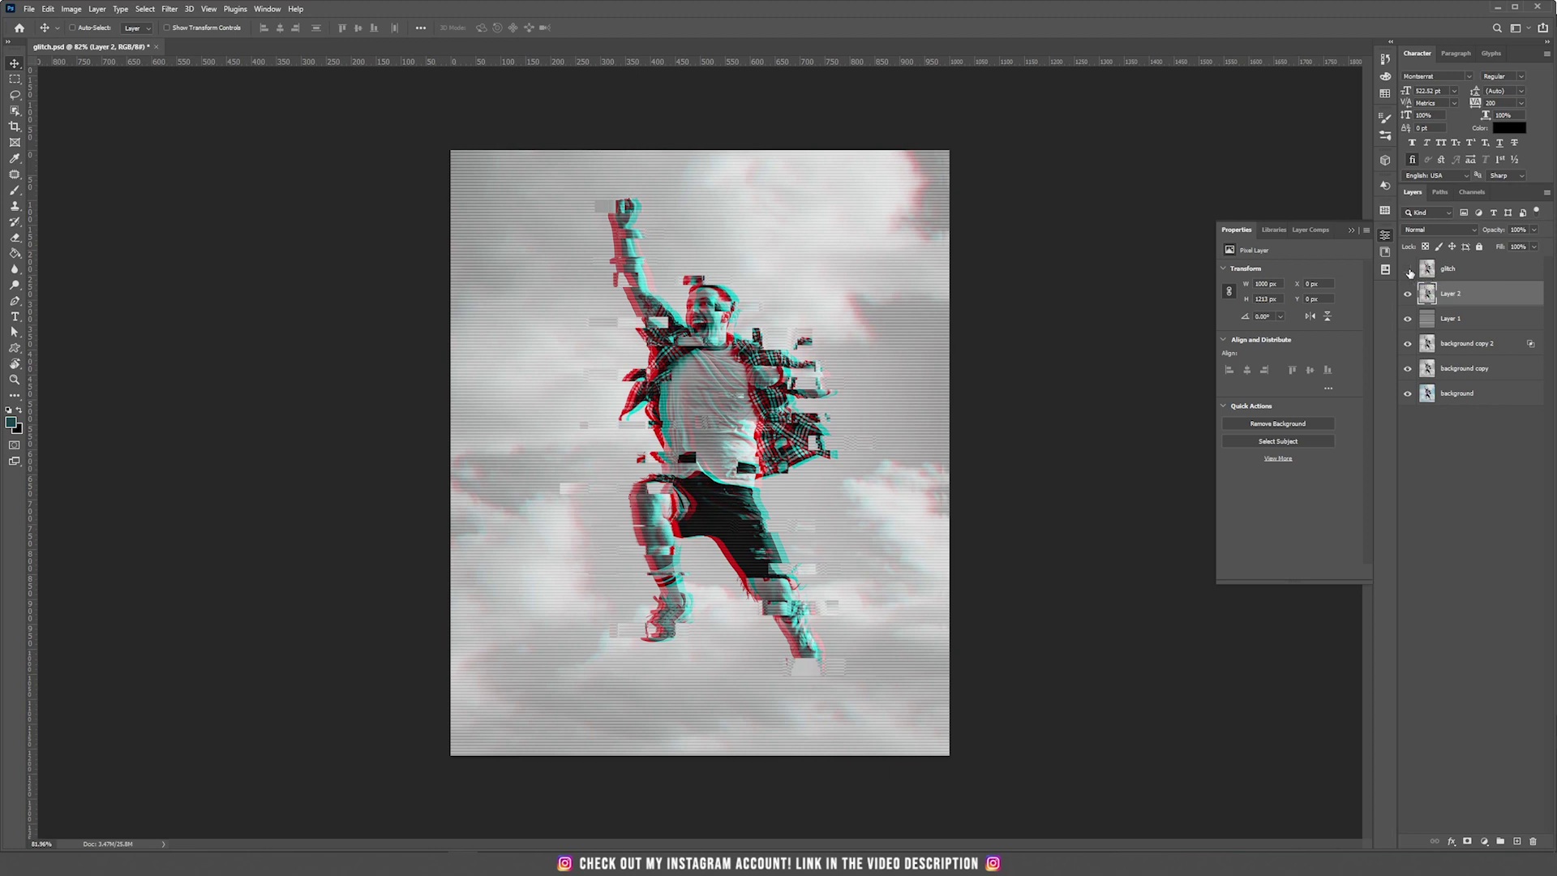
left_click(1409, 269)
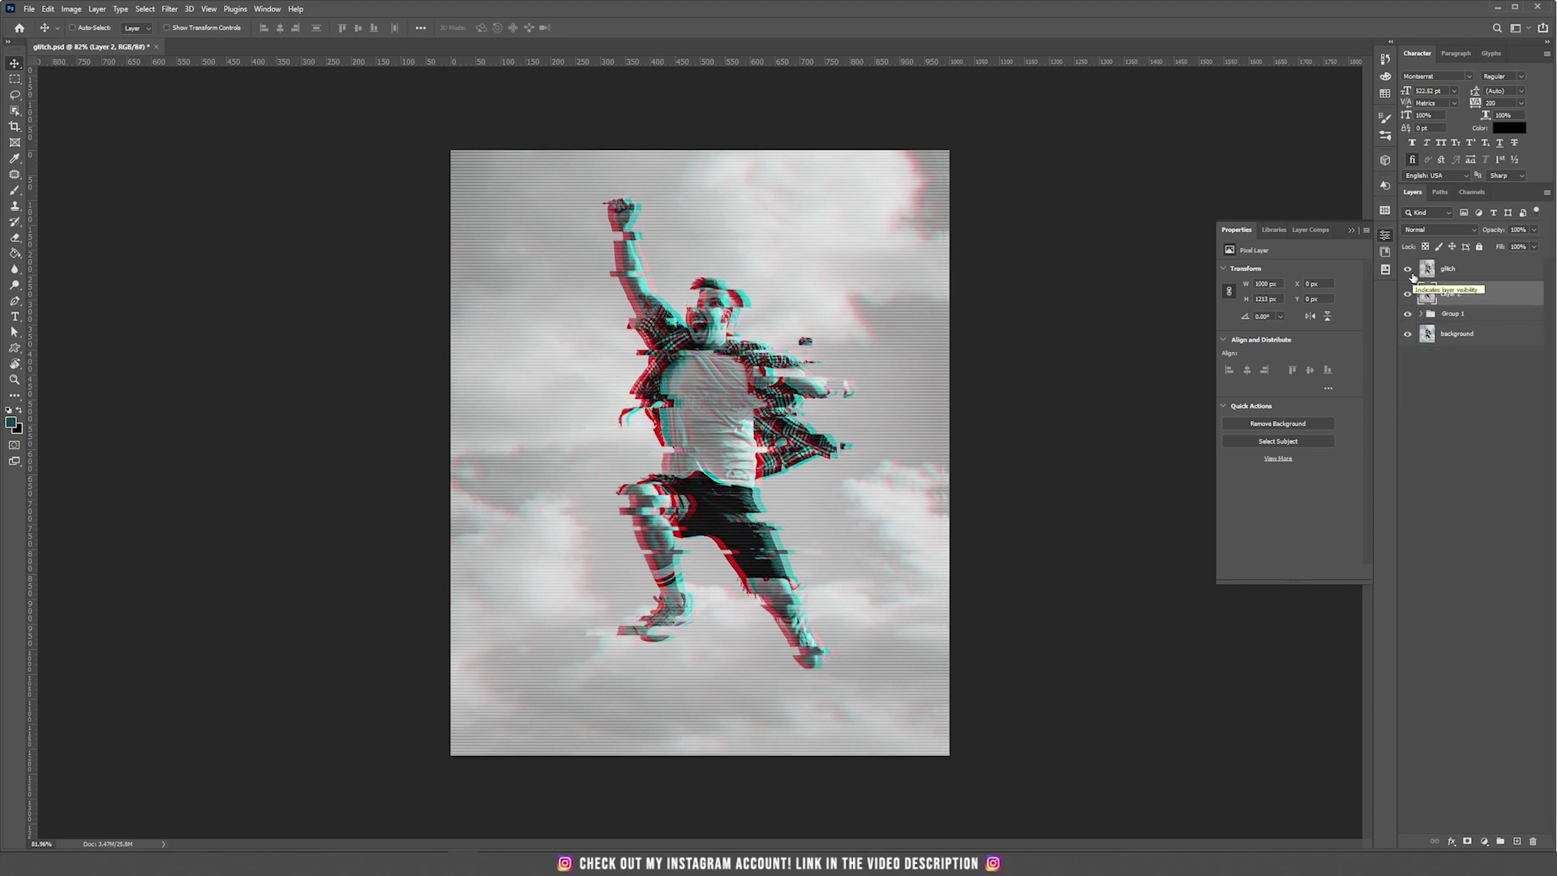